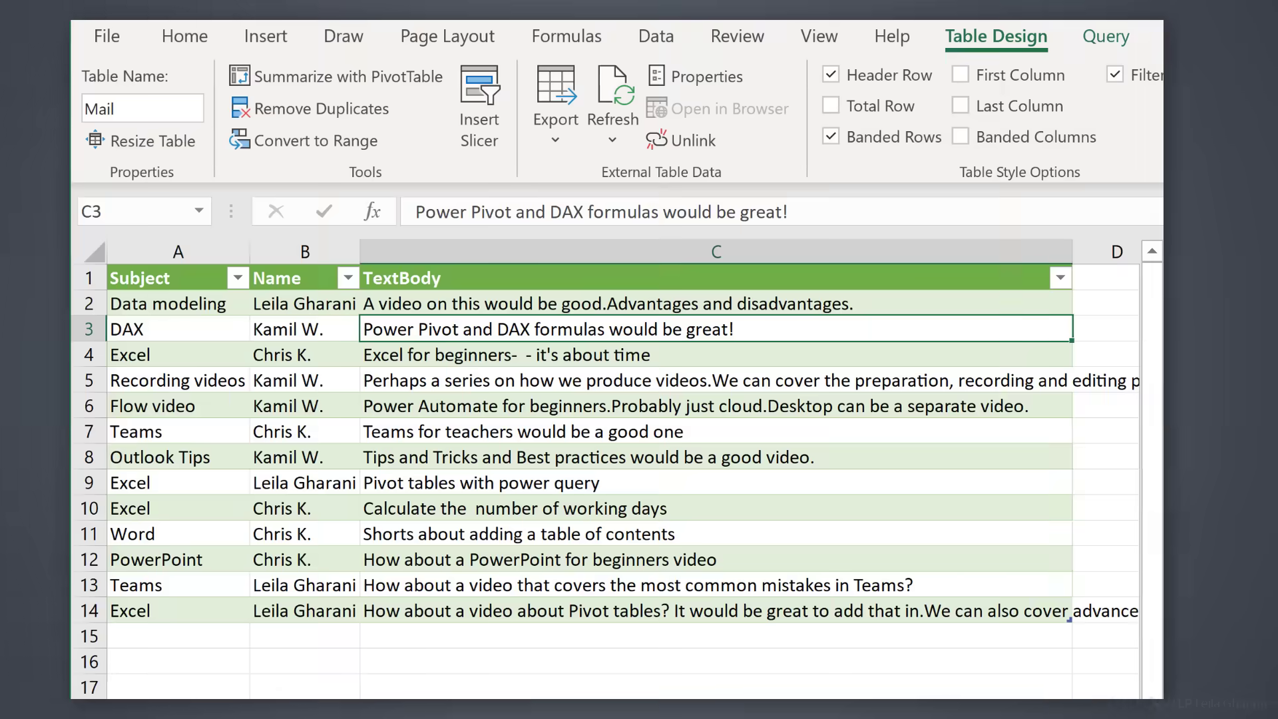
- Refresh the Mail table so it picks up the new 'Don't forget to record' email
{"action": "left_click", "coordinate": [585, 399]}
{"action": "right_click", "coordinate": [586, 400]}
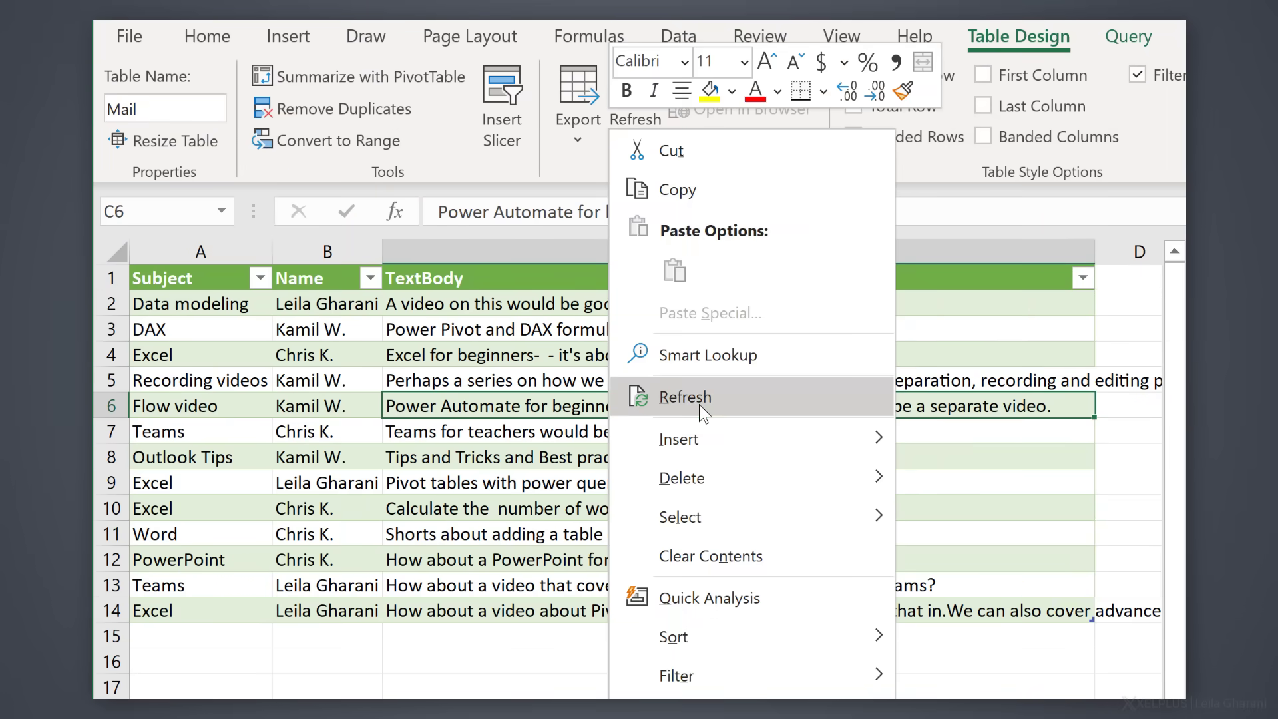
{"action": "left_click", "coordinate": [685, 397]}
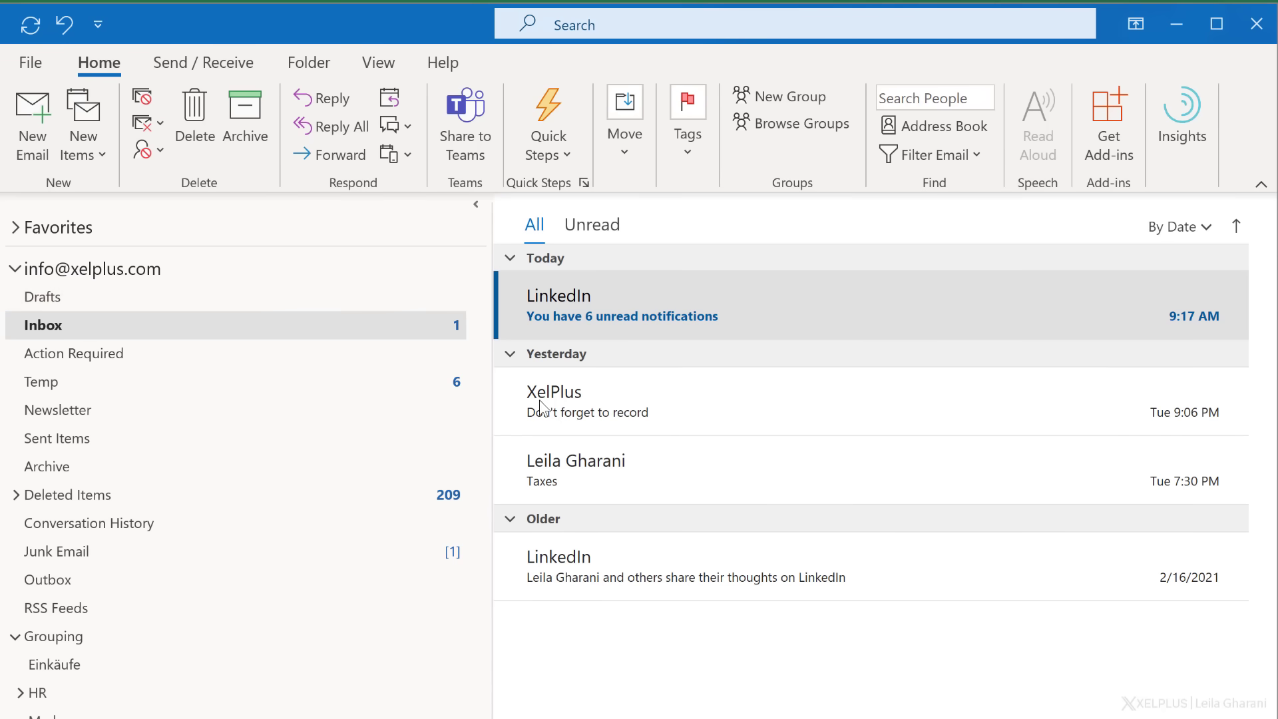
- Show the Action Required folder's messages, scrolled to the top of the list
{"action": "left_click", "coordinate": [117, 356]}
{"action": "scroll", "coordinate": [871, 470], "scroll_direction": "up", "scroll_amount": 5}
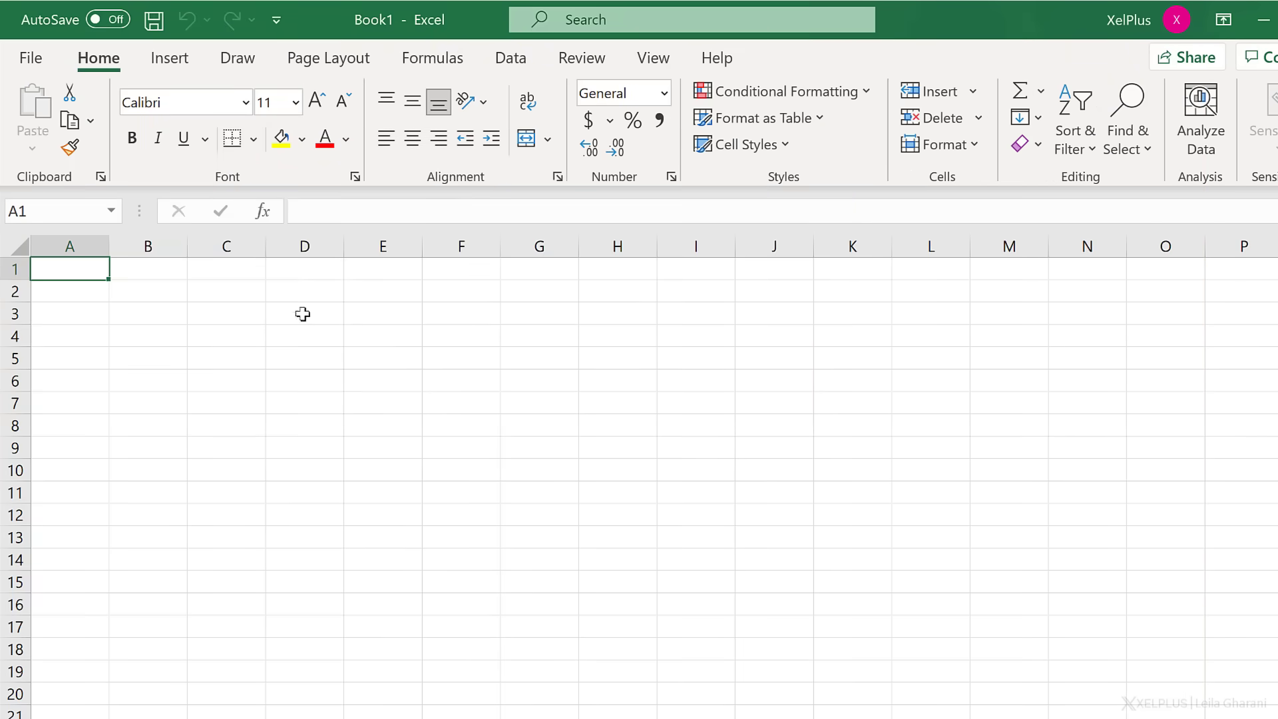
- Start a From Microsoft Exchange data connection and enter the mailbox's e-mail address
{"action": "left_click", "coordinate": [507, 58]}
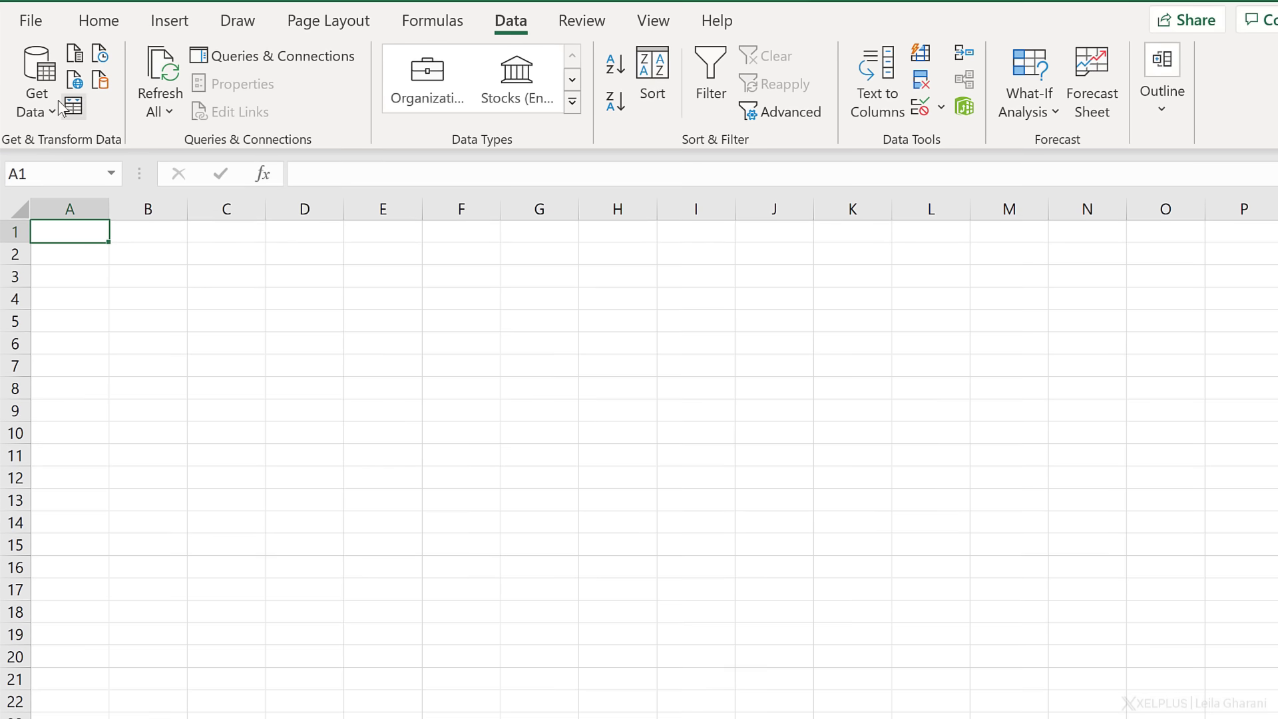
{"action": "left_click", "coordinate": [48, 101]}
{"action": "mouse_move", "coordinate": [117, 440]}
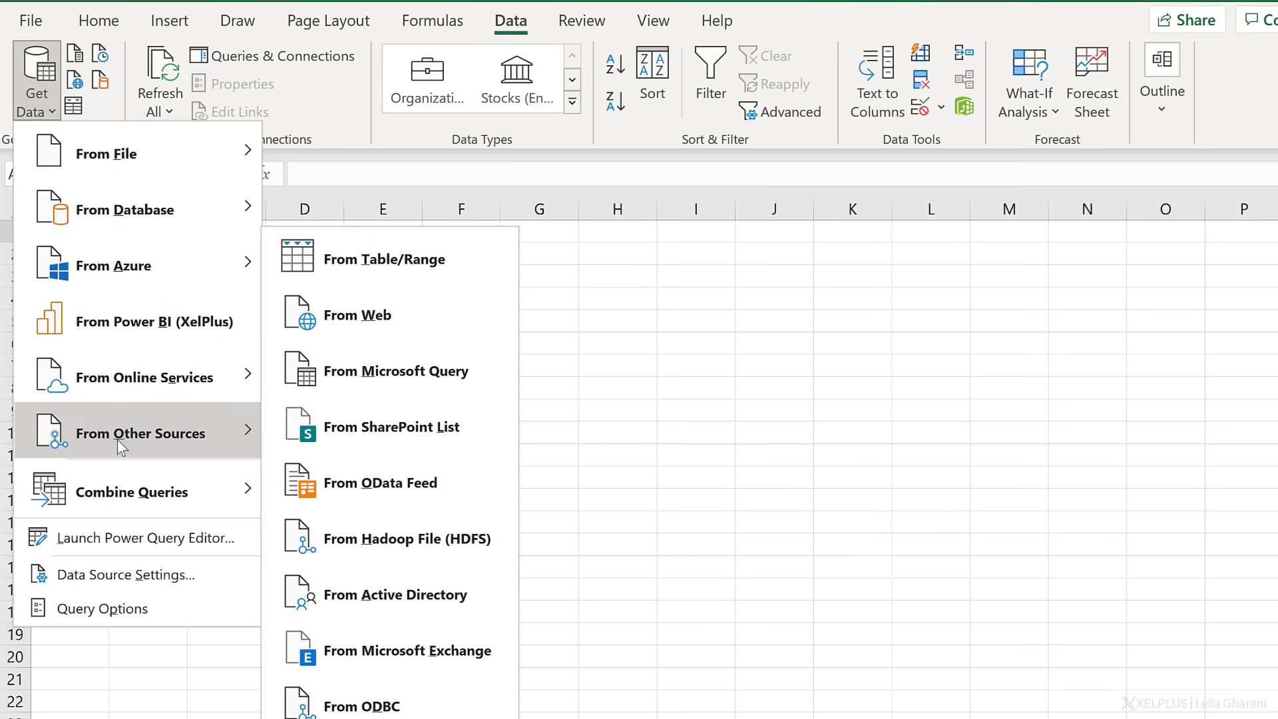
{"action": "left_click", "coordinate": [352, 648]}
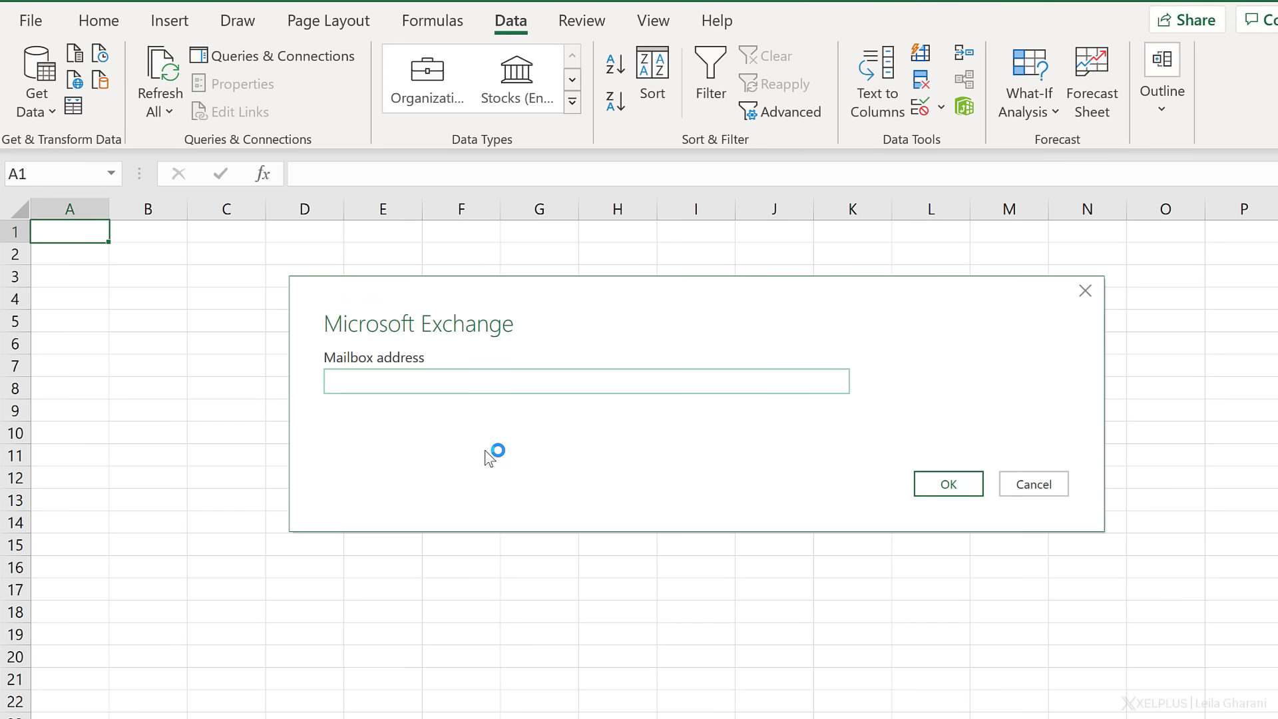
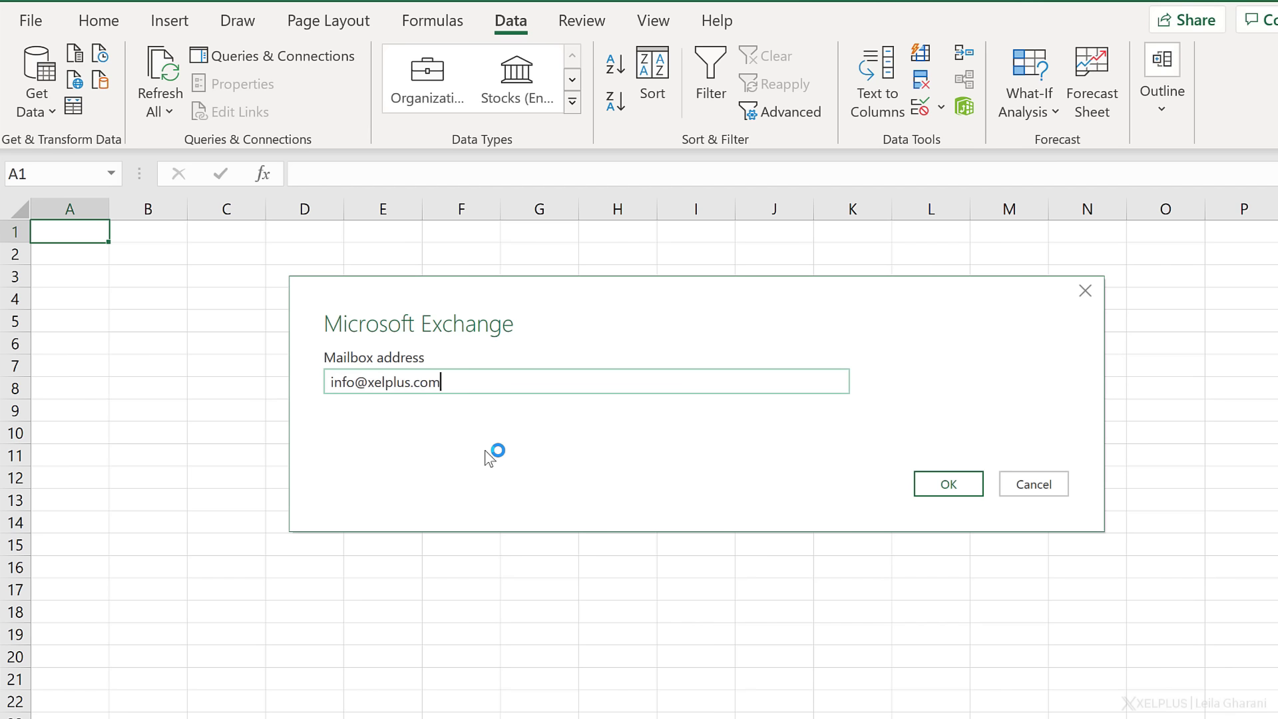
{"action": "key", "text": "Return"}
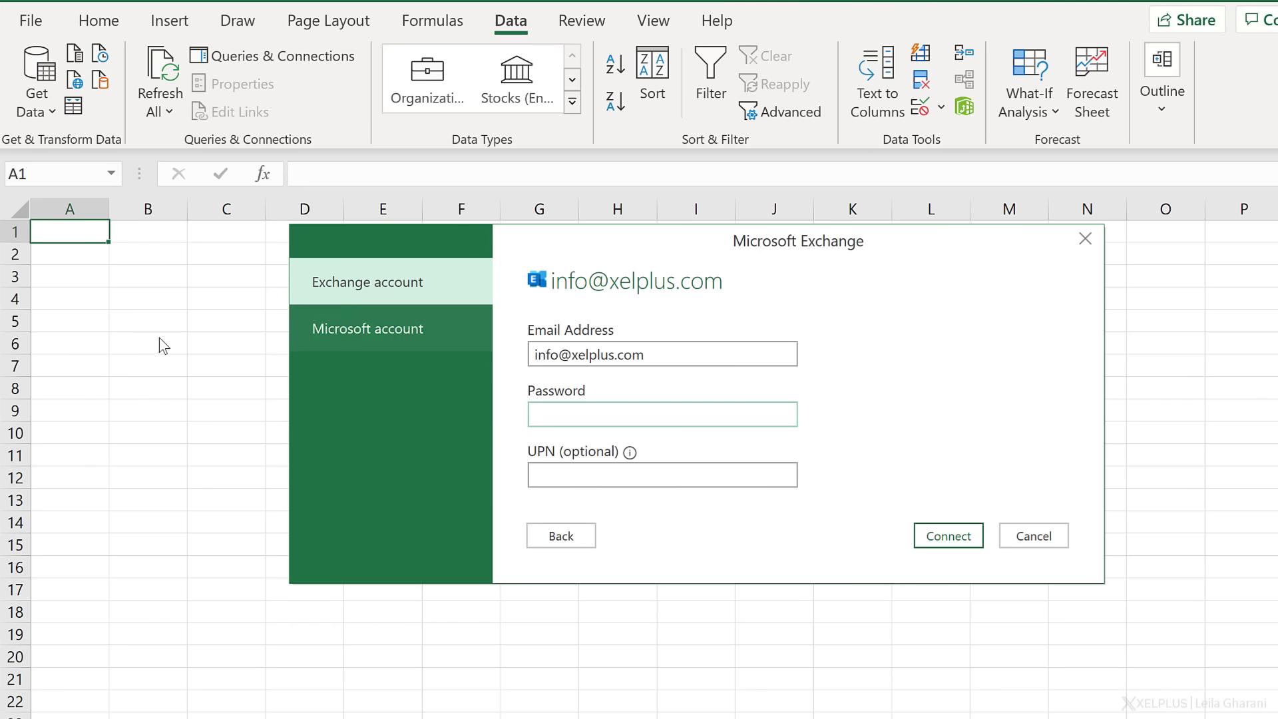
- Sign in with a Microsoft account and connect to the Exchange mailbox
{"action": "left_click", "coordinate": [360, 344]}
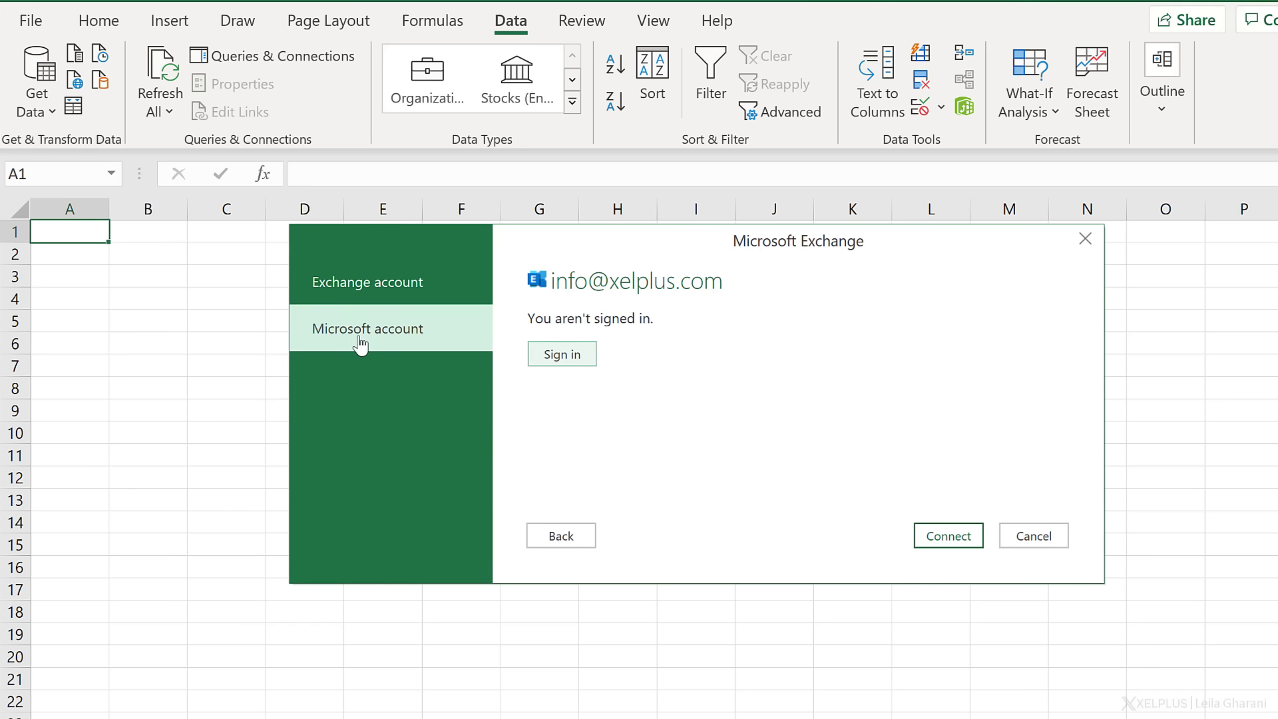
{"action": "left_click", "coordinate": [561, 360]}
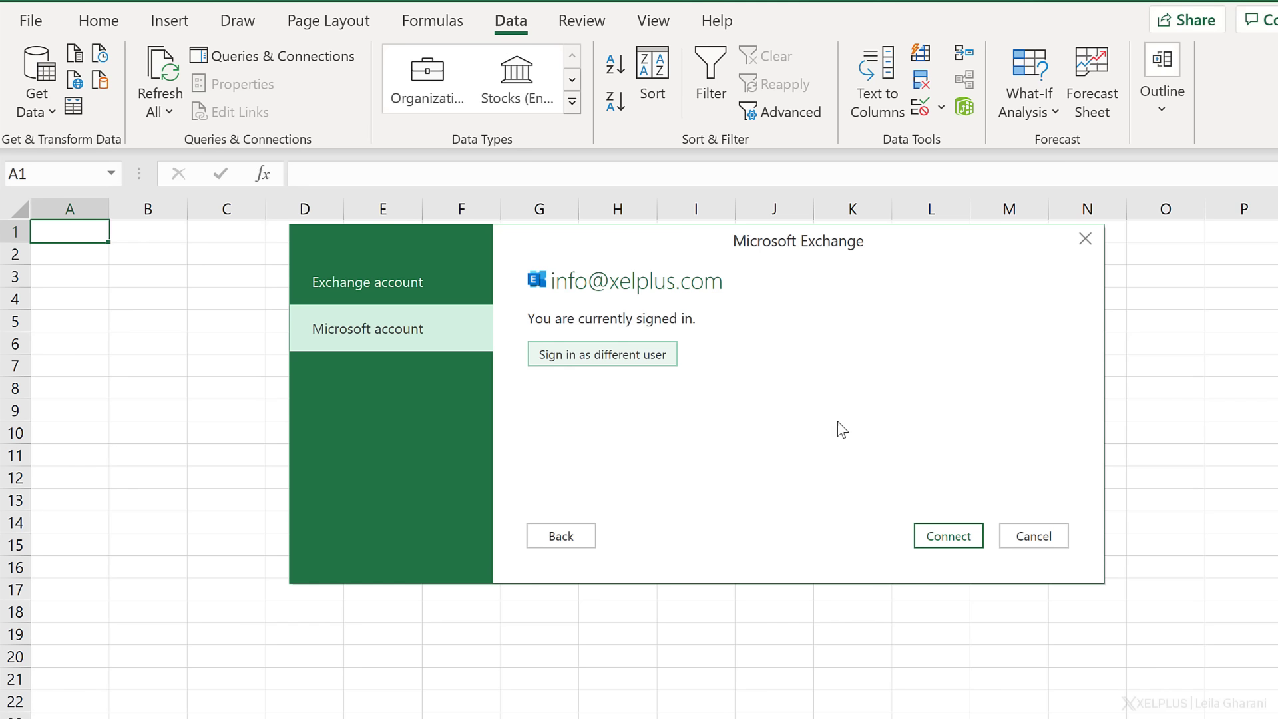
{"action": "left_click", "coordinate": [938, 536]}
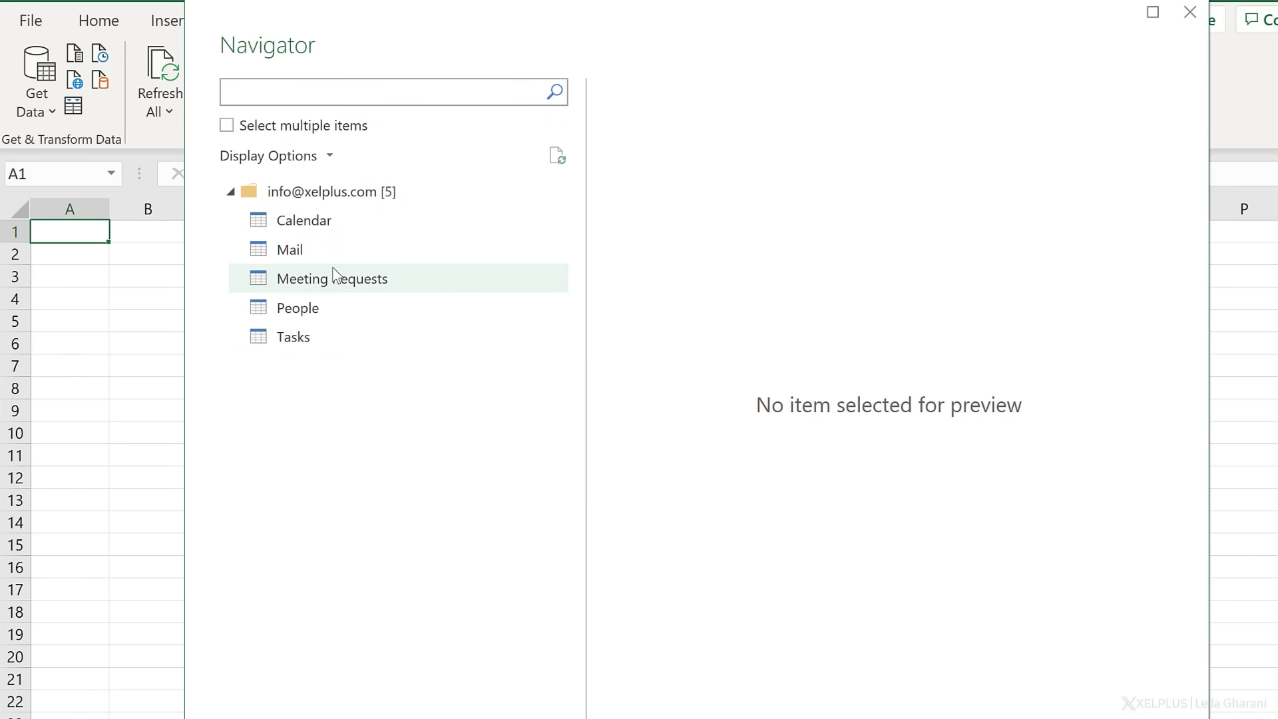
- Preview the Calendar, Mail and Tasks tables, then open Mail for transformation
{"action": "left_click", "coordinate": [333, 223]}
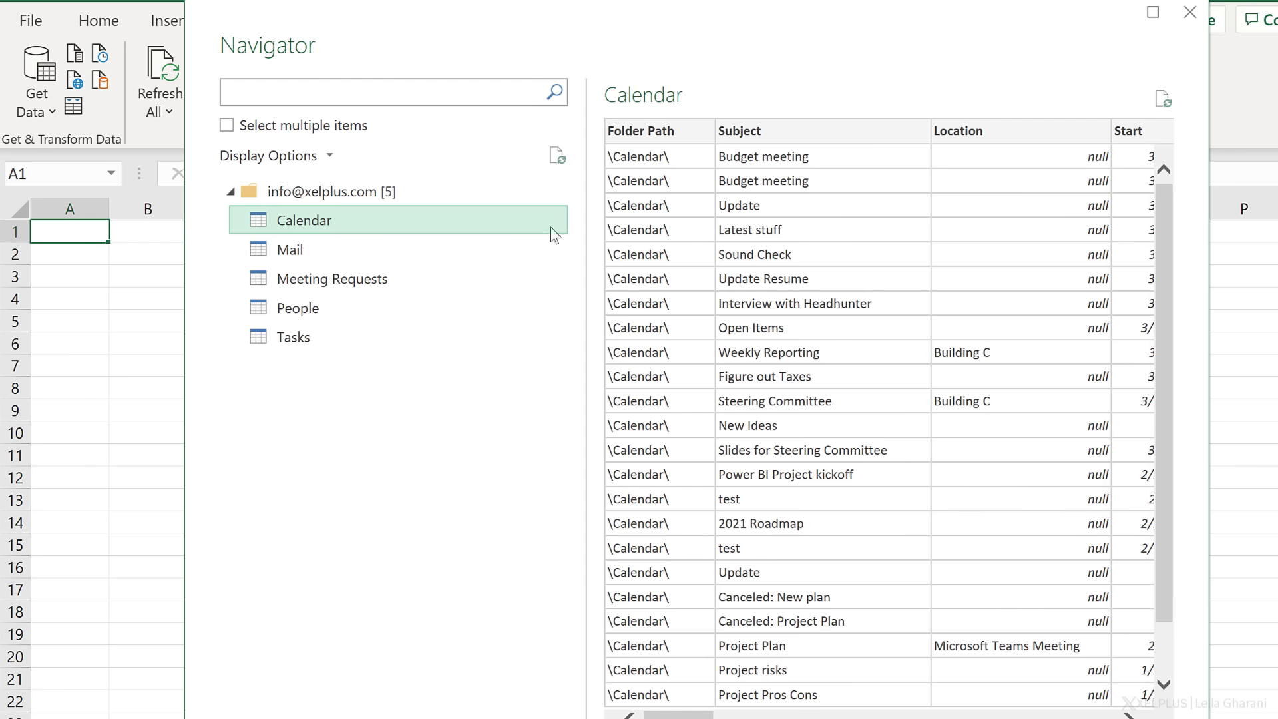
{"action": "left_click", "coordinate": [295, 250]}
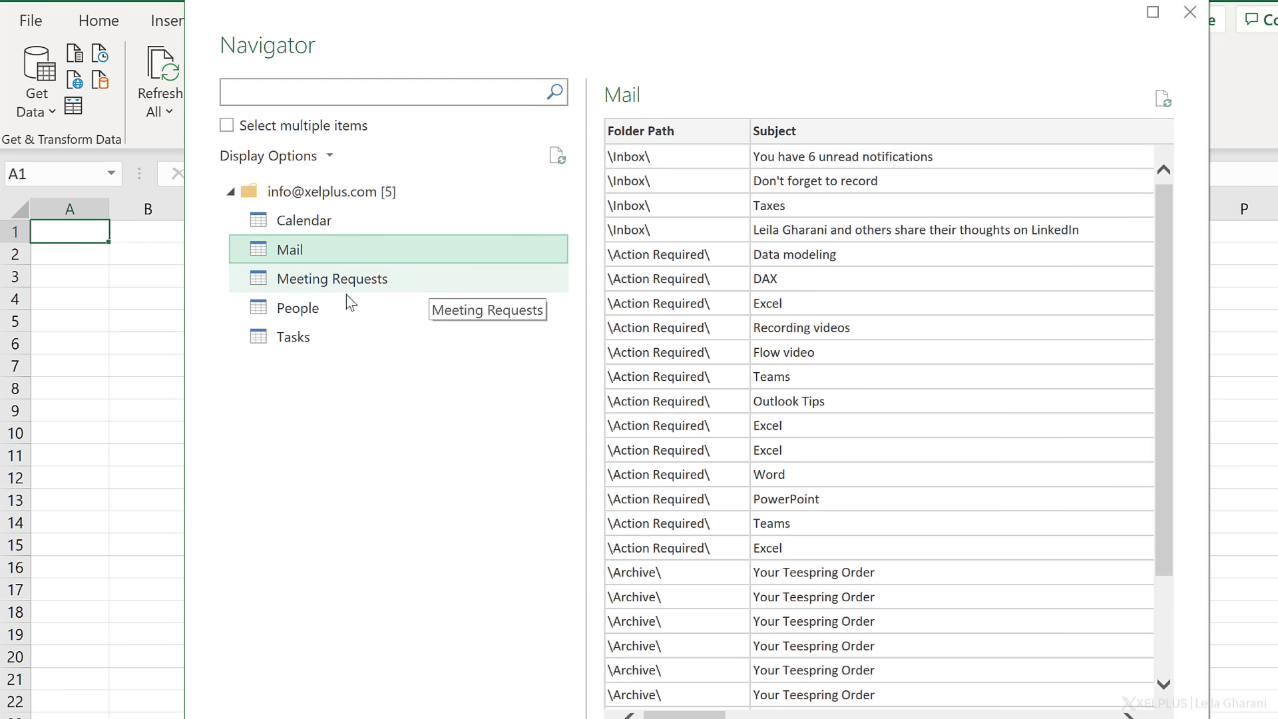
{"action": "left_click", "coordinate": [327, 334]}
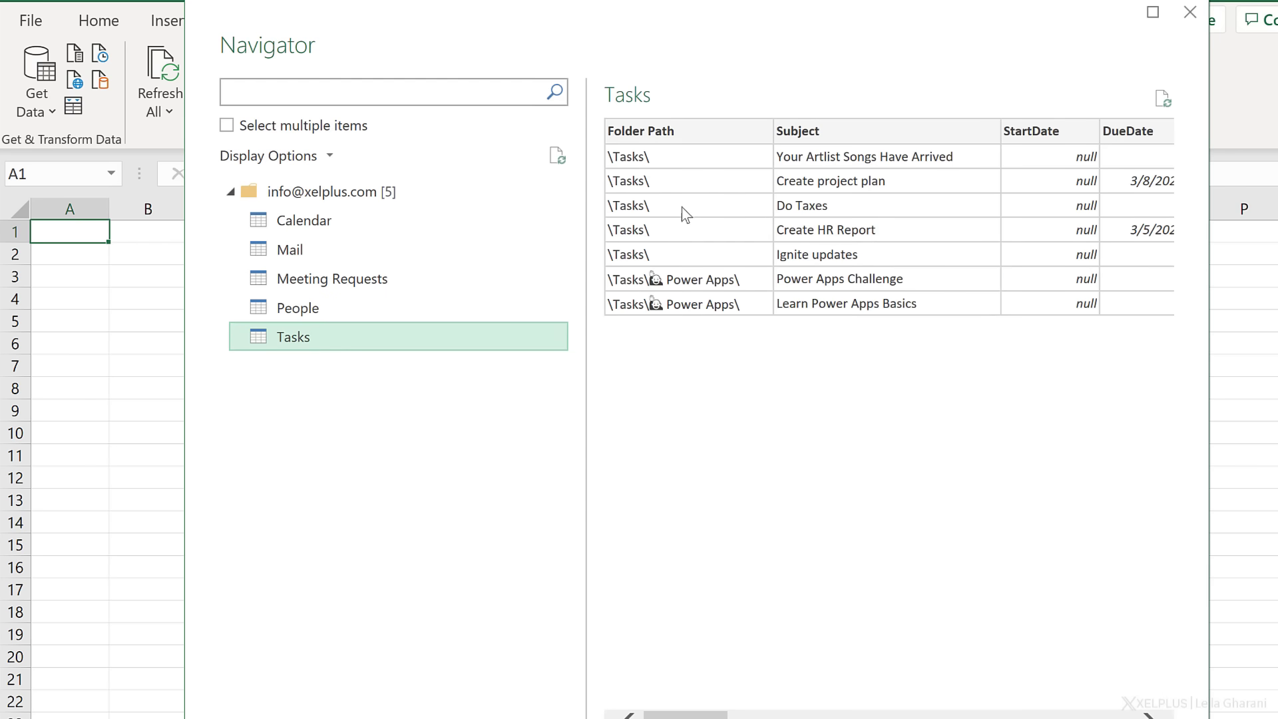
{"action": "left_click", "coordinate": [367, 247]}
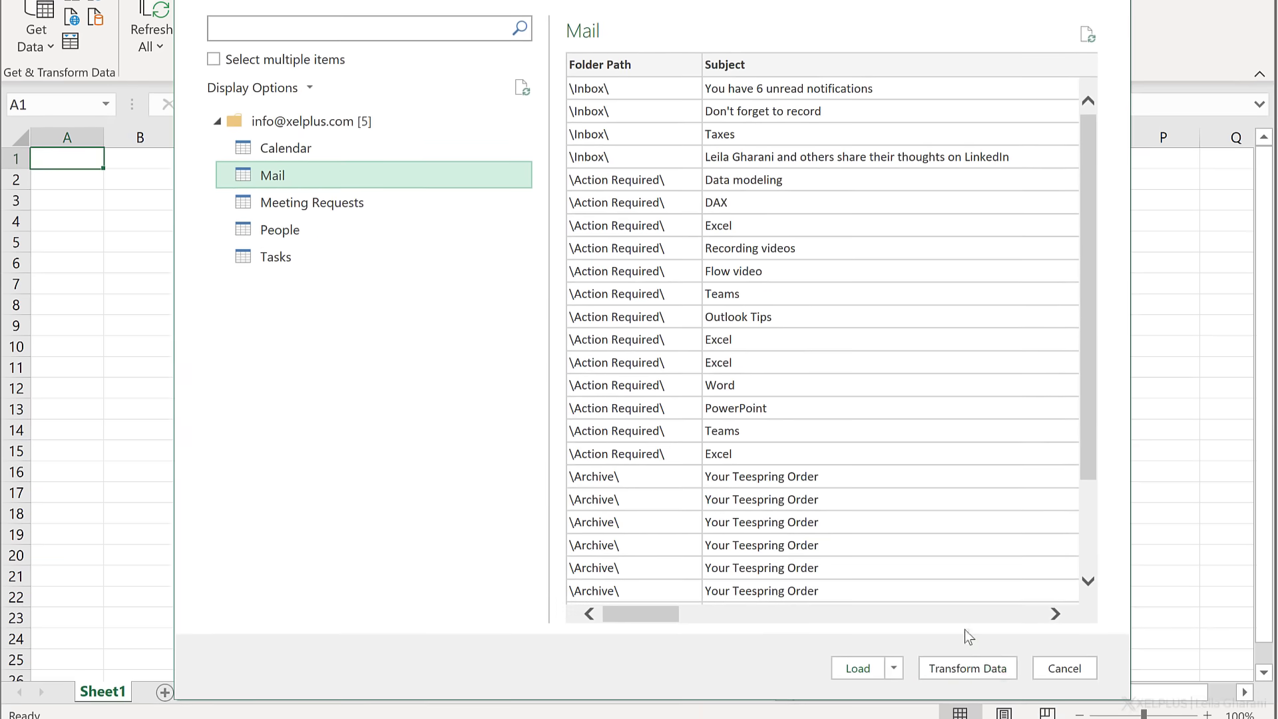
{"action": "left_click", "coordinate": [987, 668]}
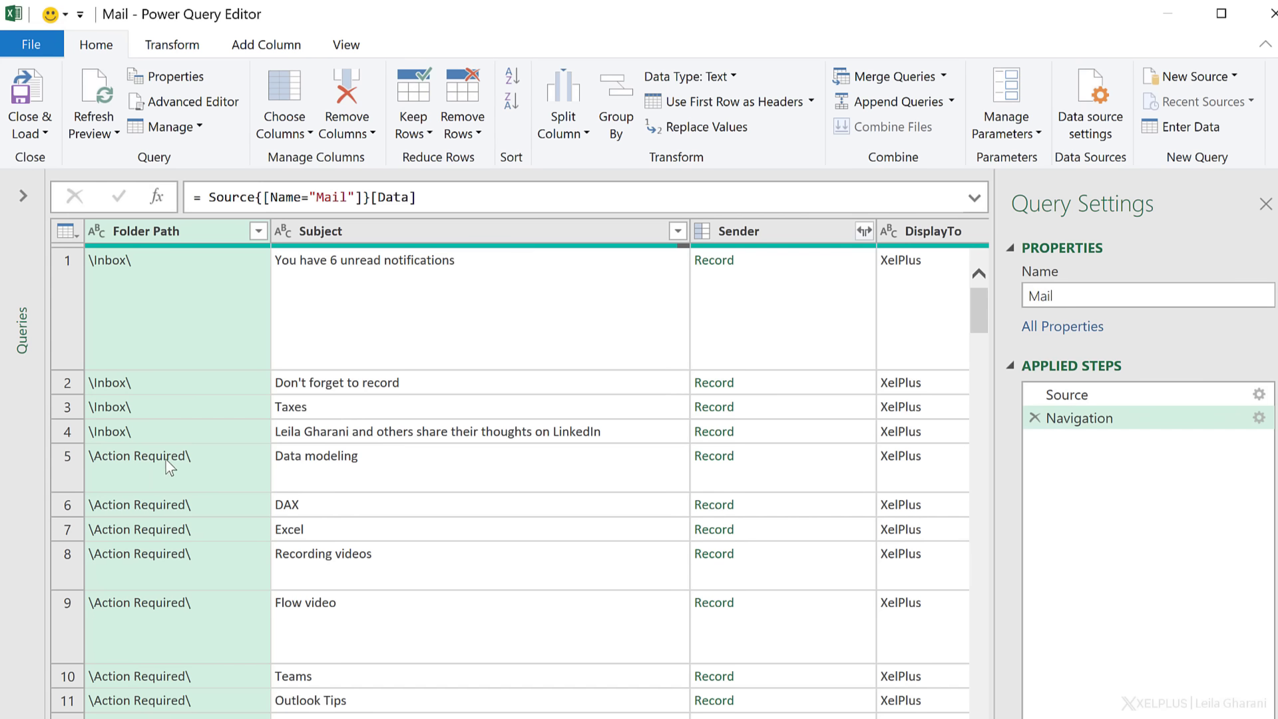
- Filter Folder Path to keep only the \Action Required\ folder
{"action": "left_click", "coordinate": [257, 231]}
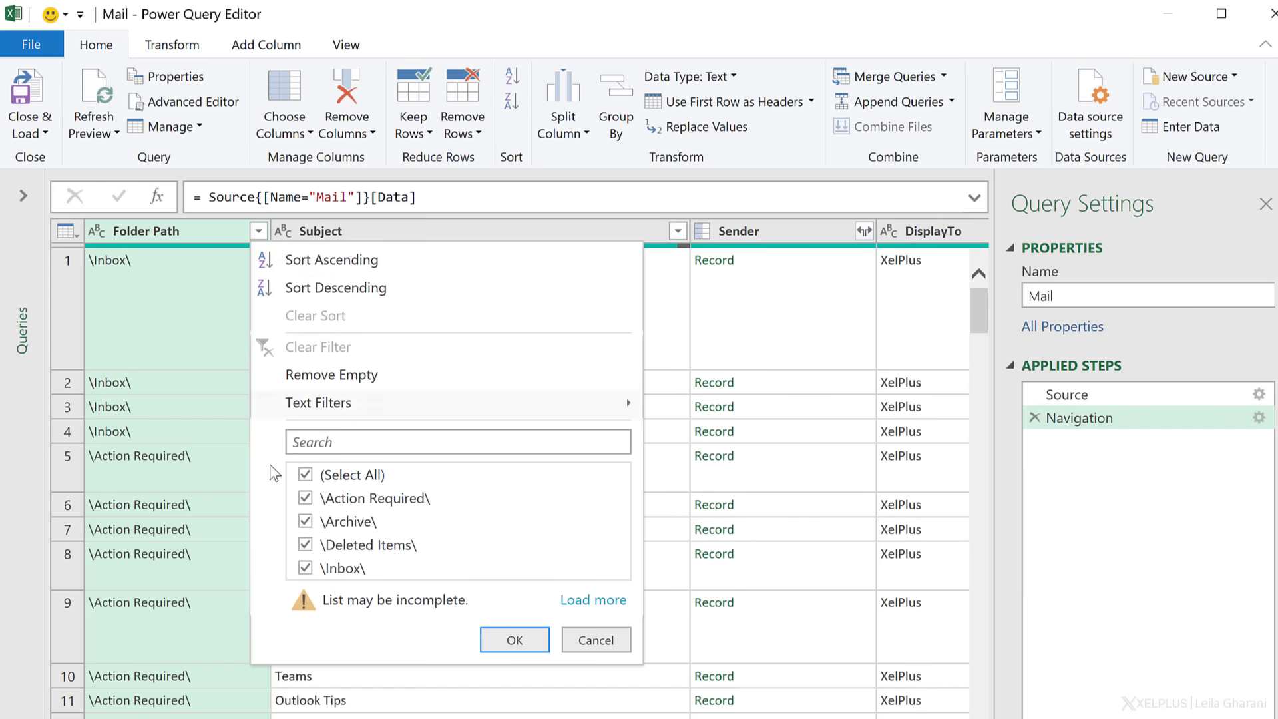
{"action": "left_click", "coordinate": [304, 474]}
{"action": "left_click", "coordinate": [306, 499]}
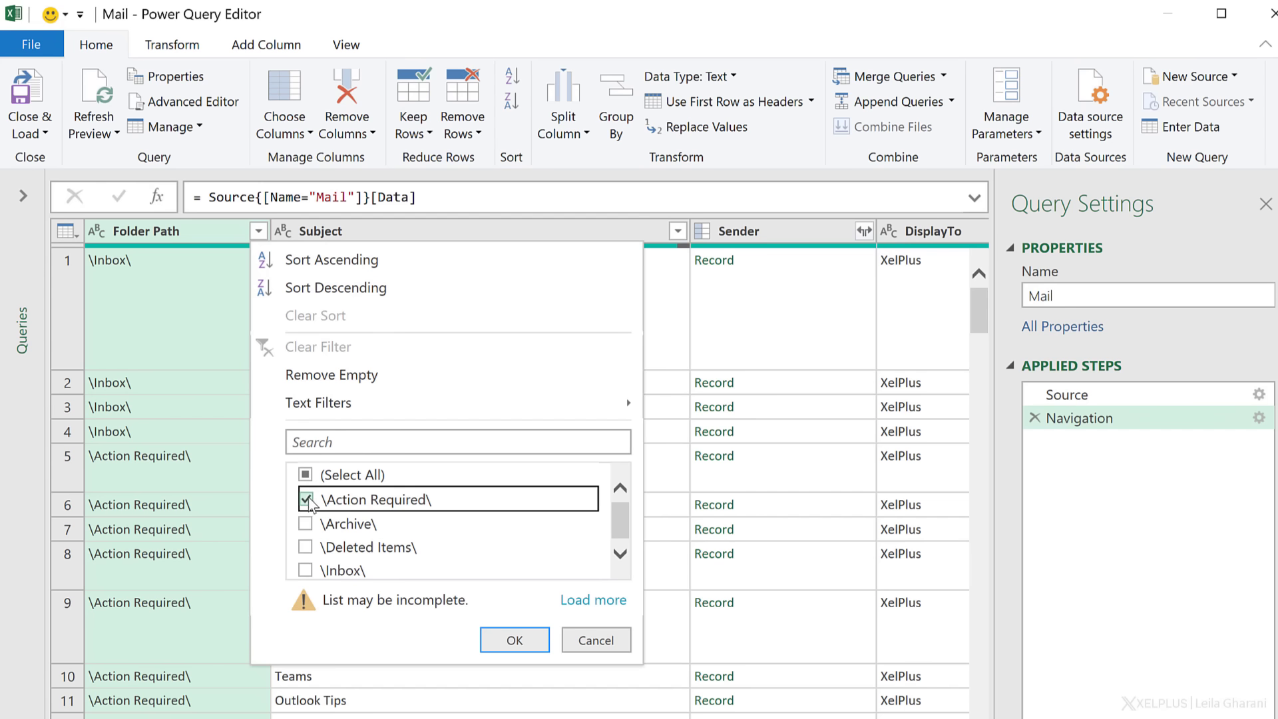
{"action": "mouse_move", "coordinate": [343, 403]}
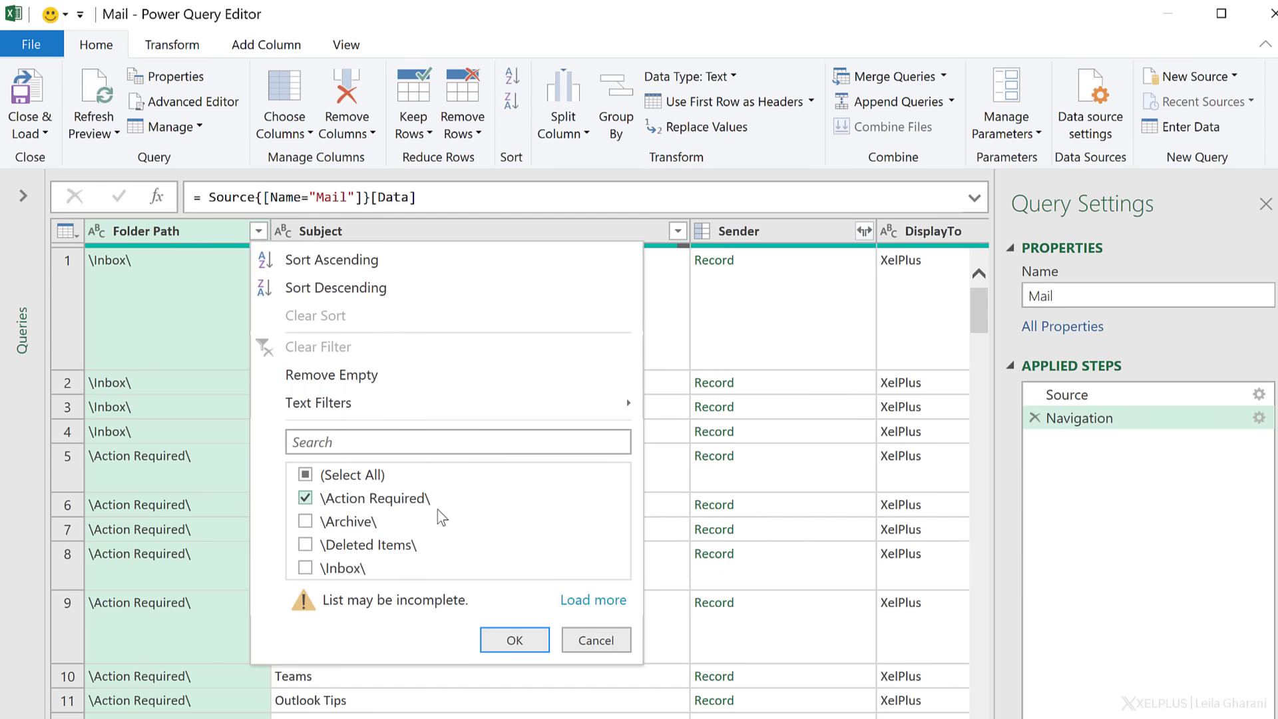
{"action": "left_click", "coordinate": [513, 640]}
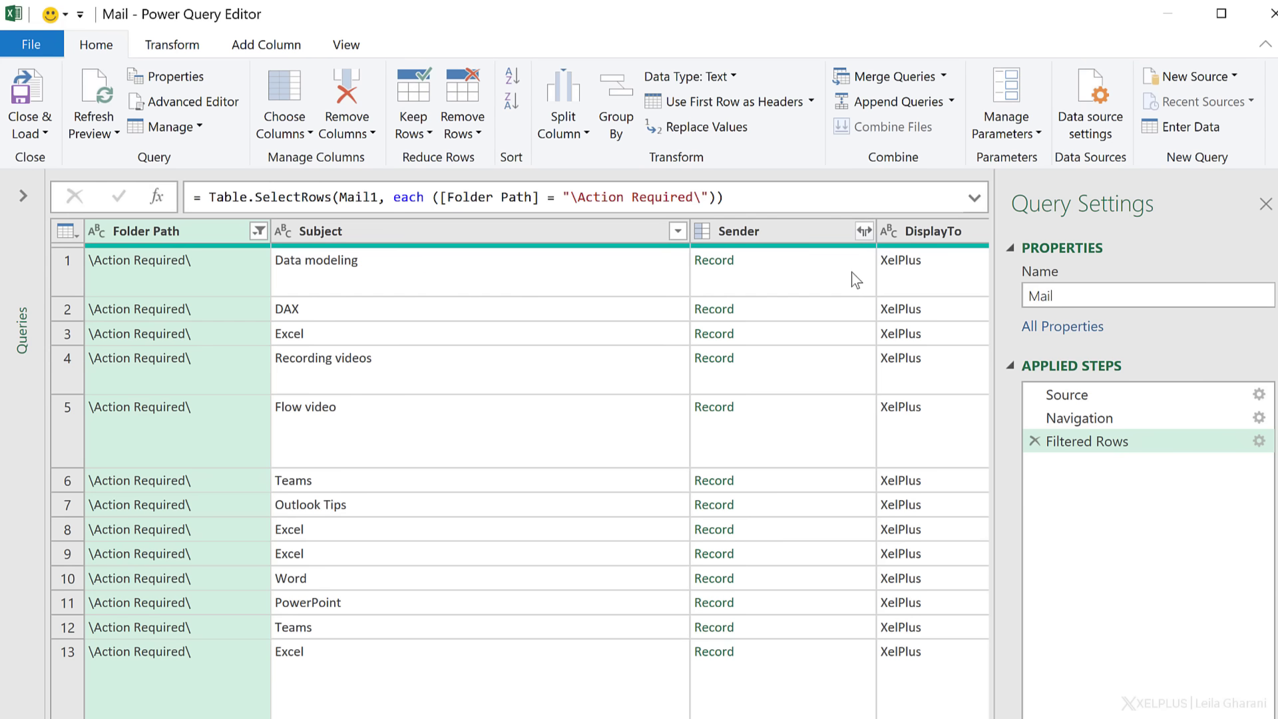
{"action": "left_click", "coordinate": [853, 337]}
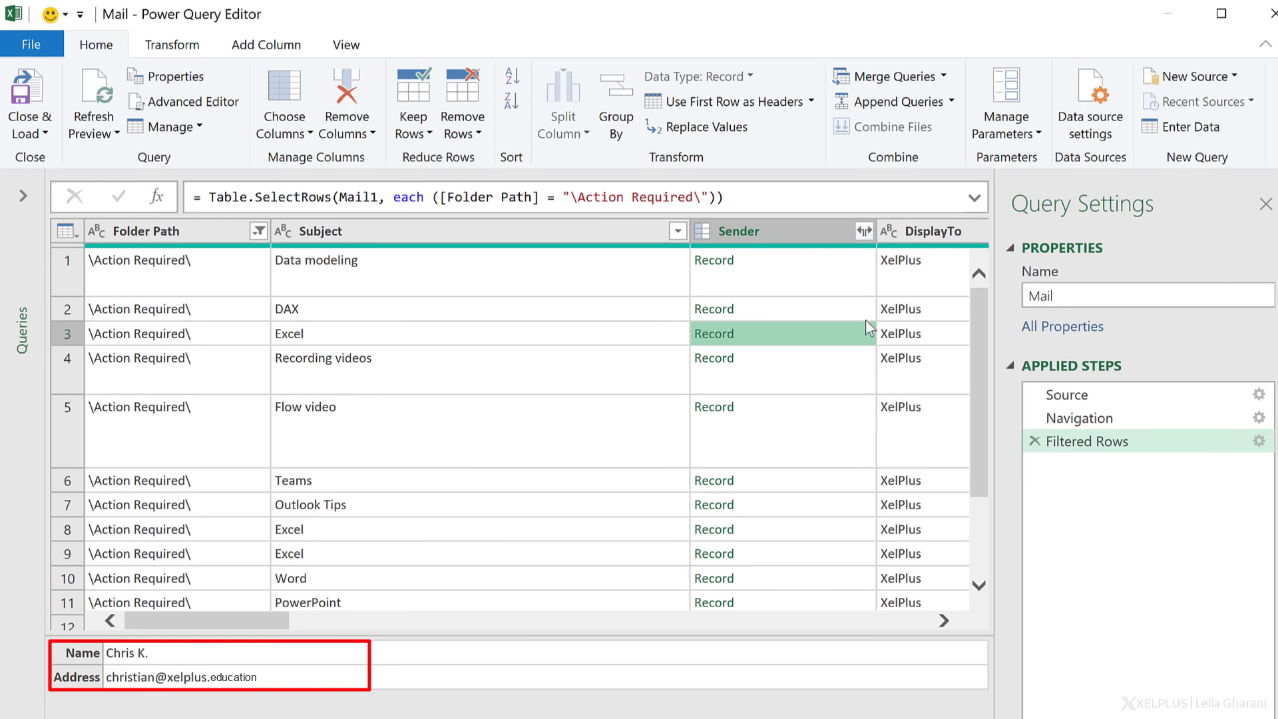
{"action": "left_click", "coordinate": [864, 230]}
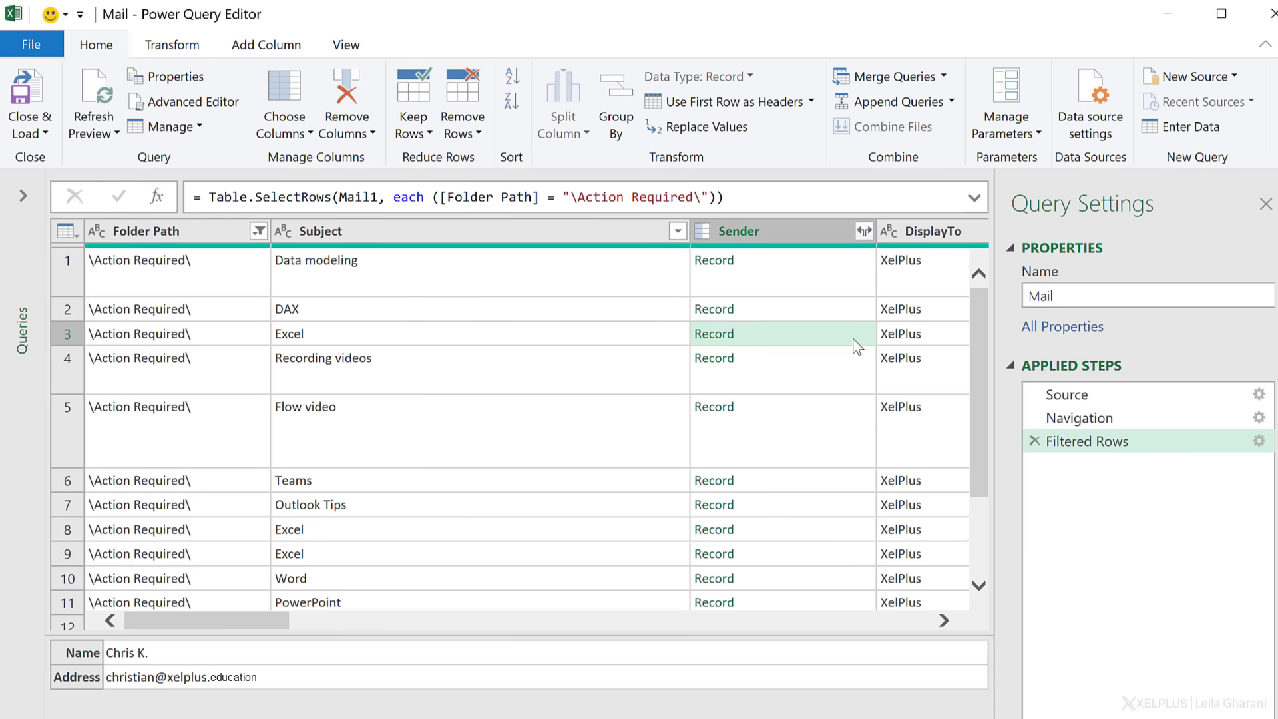
{"action": "left_click", "coordinate": [929, 334]}
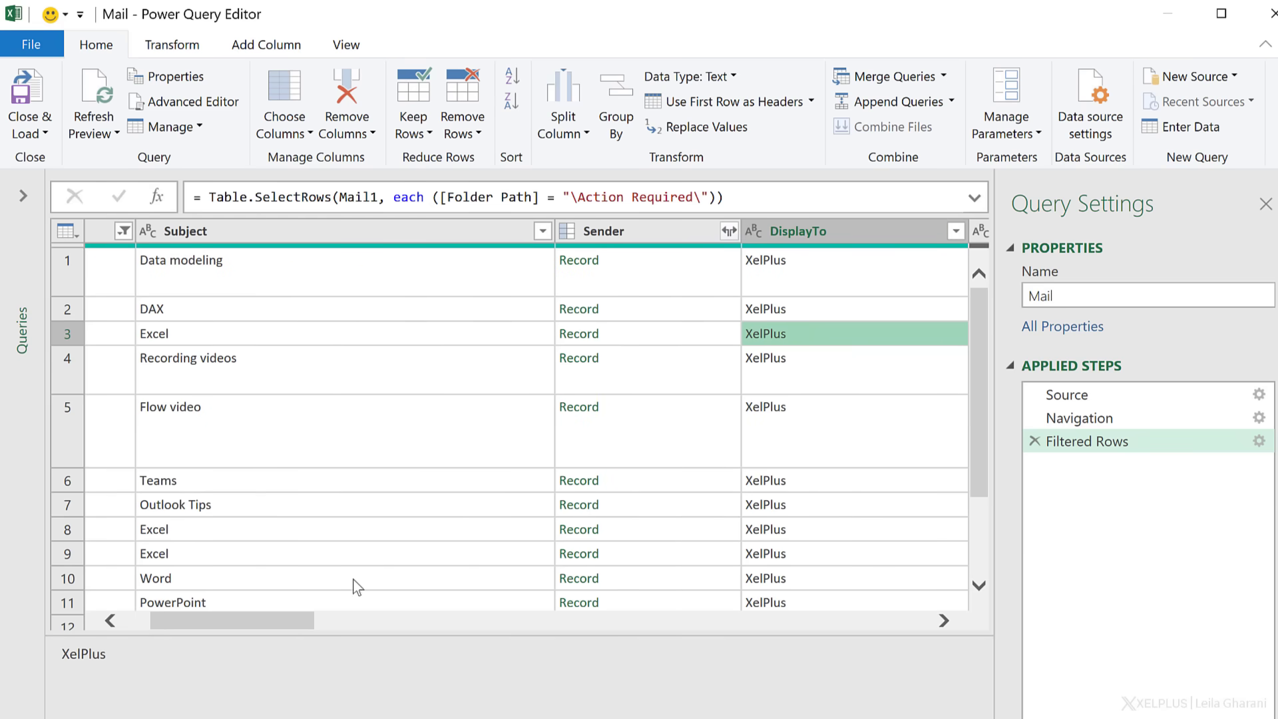
{"action": "left_click_drag", "start_coordinate": [273, 616], "coordinate": [430, 624]}
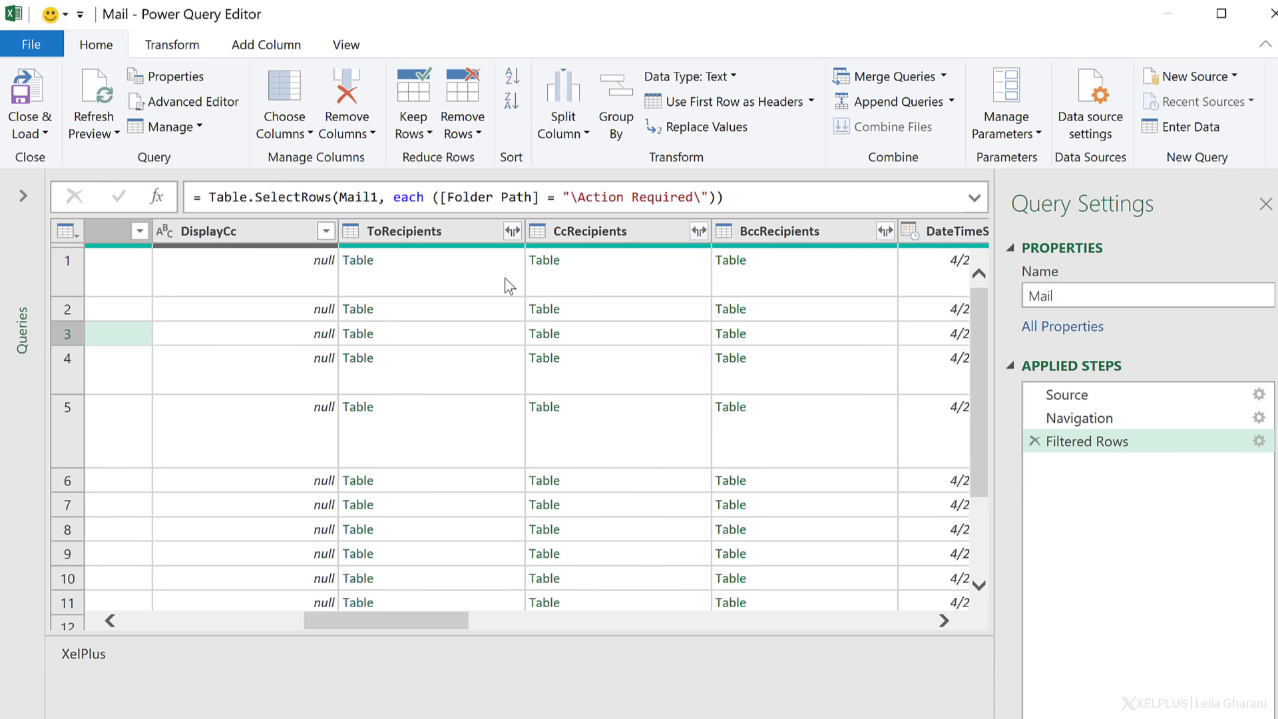
{"action": "left_click", "coordinate": [508, 326]}
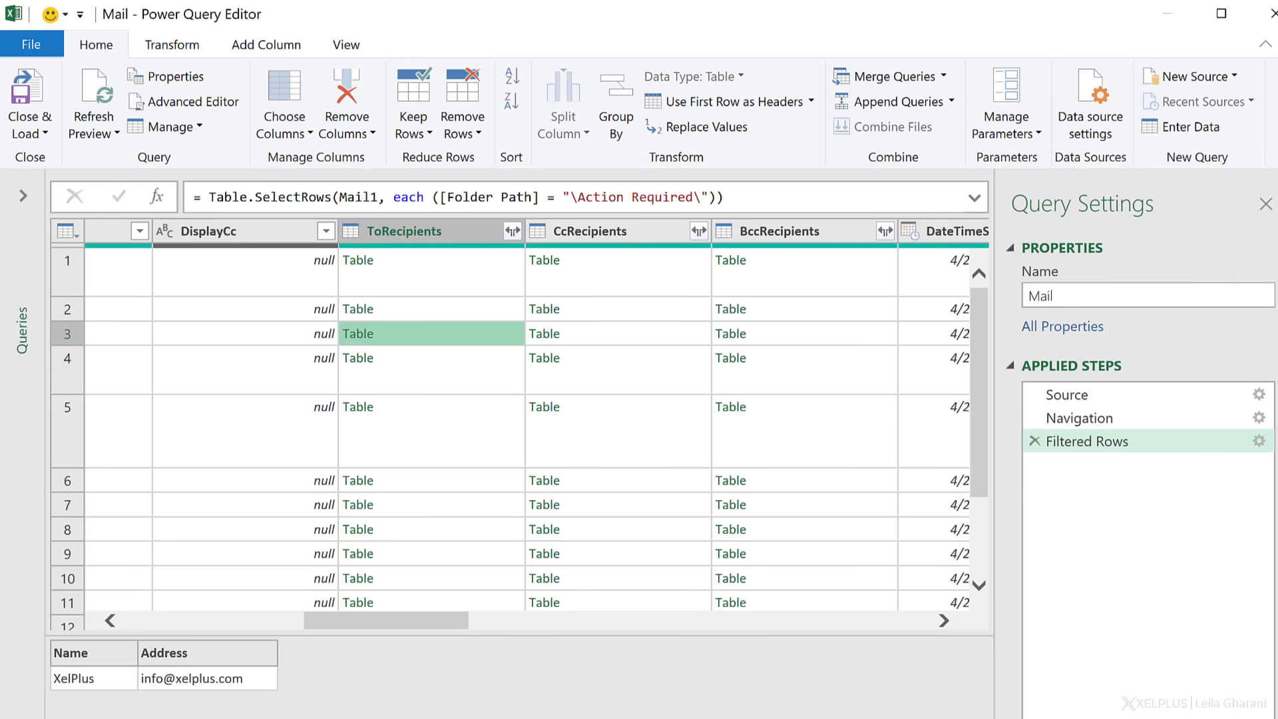
{"action": "left_click_drag", "start_coordinate": [430, 623], "coordinate": [526, 617]}
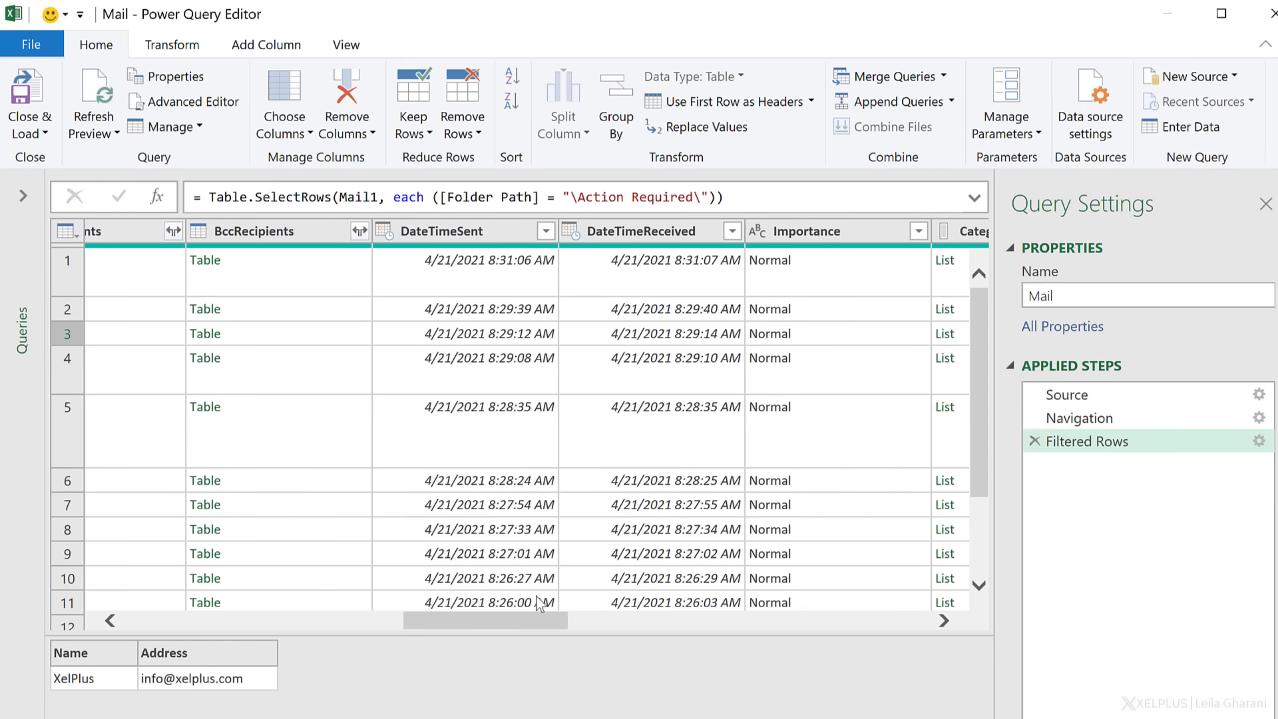
{"action": "left_click_drag", "start_coordinate": [536, 619], "coordinate": [742, 636]}
- Inspect the HasAttachments values and preview the first Body record
{"action": "left_click", "coordinate": [393, 287]}
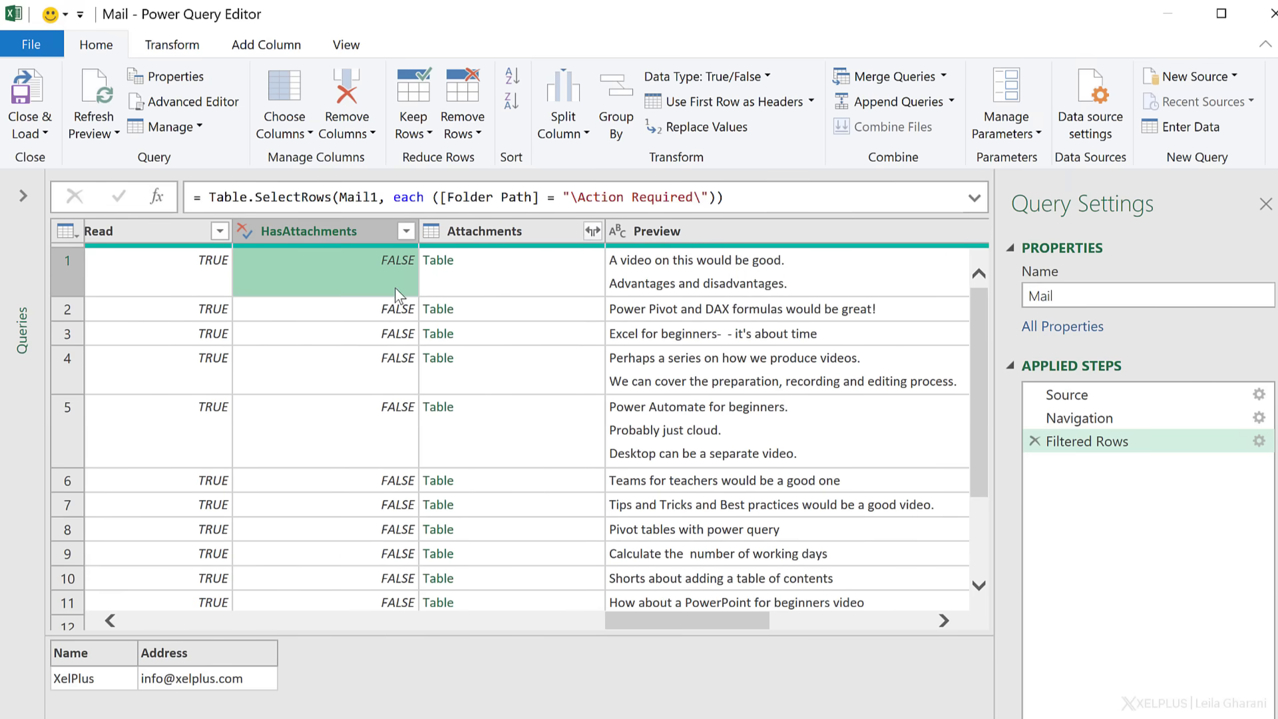
{"action": "left_click", "coordinate": [405, 231]}
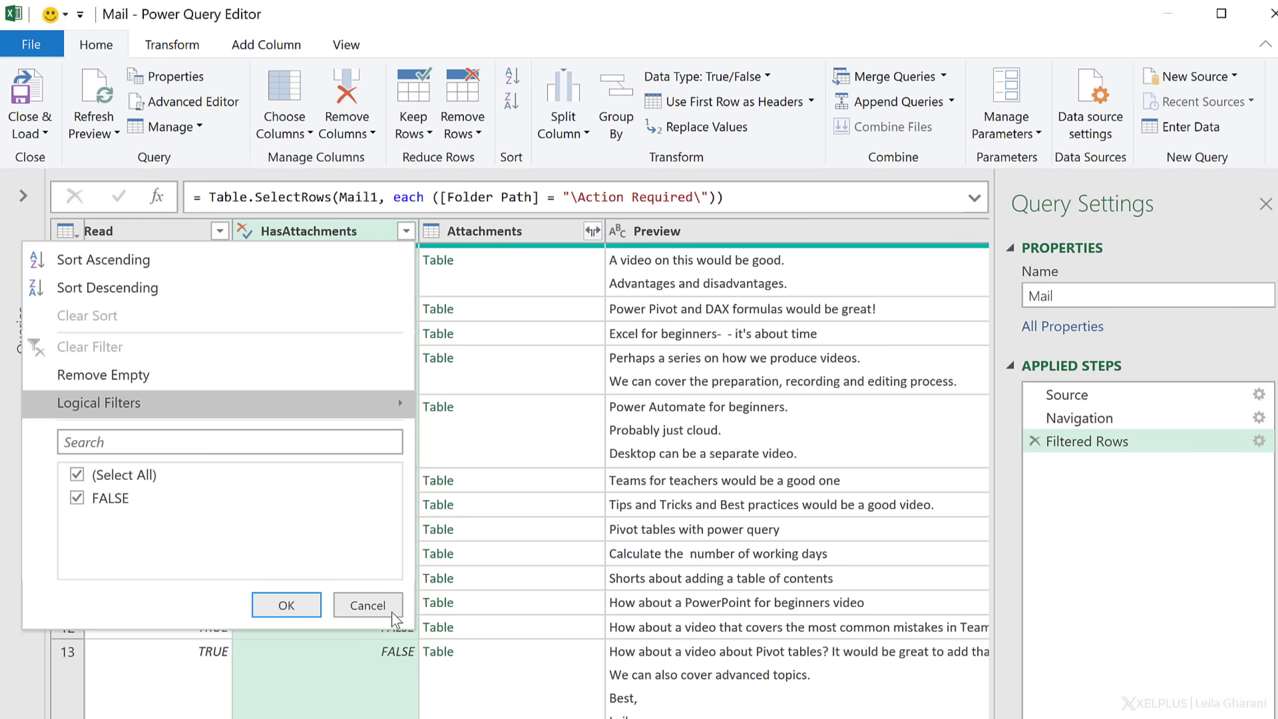
{"action": "left_click", "coordinate": [349, 608]}
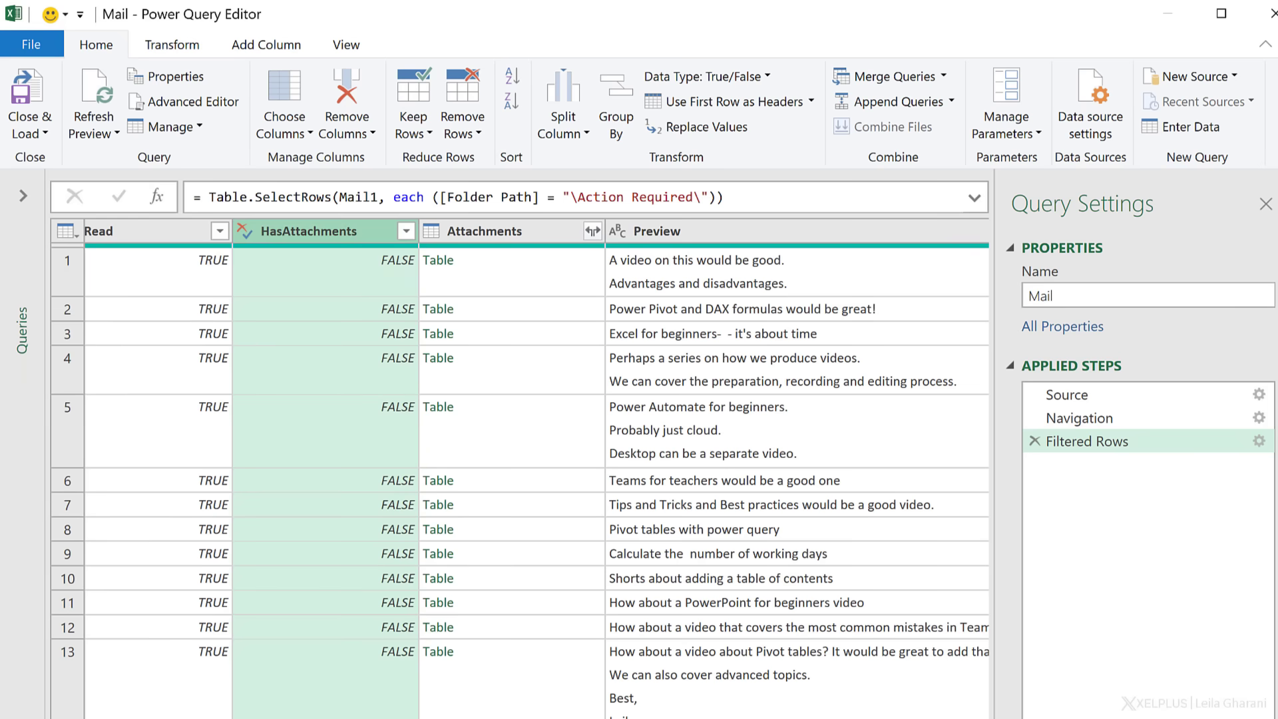
{"action": "scroll", "coordinate": [506, 605], "scroll_direction": "right", "scroll_amount": 6}
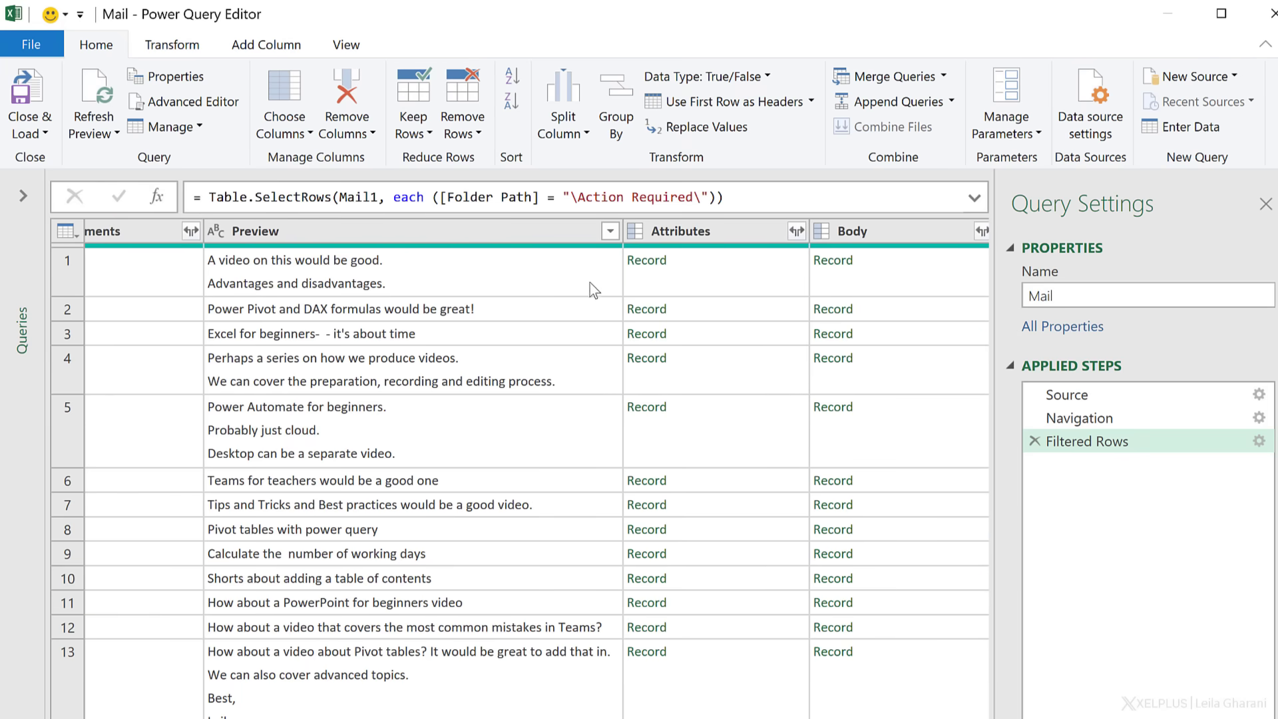
{"action": "scroll", "coordinate": [586, 296], "scroll_direction": "right", "scroll_amount": 3}
{"action": "scroll", "coordinate": [649, 277], "scroll_direction": "right", "scroll_amount": 2}
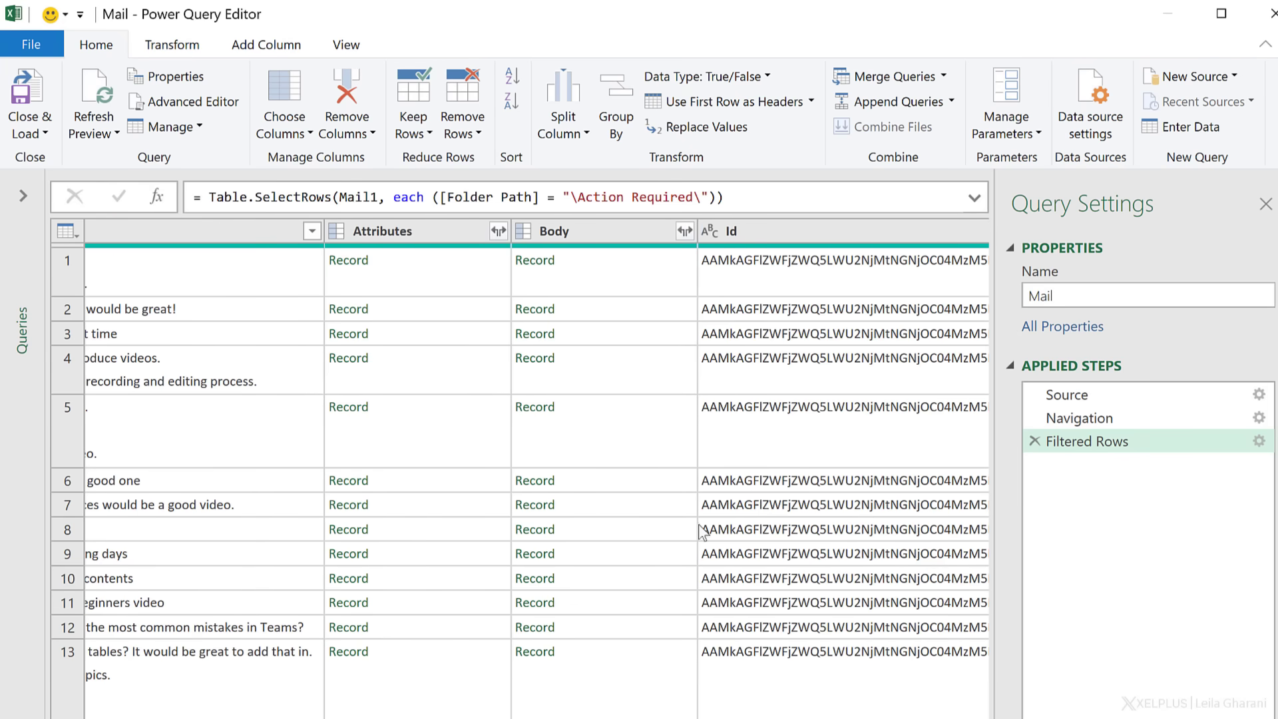
{"action": "left_click", "coordinate": [686, 260]}
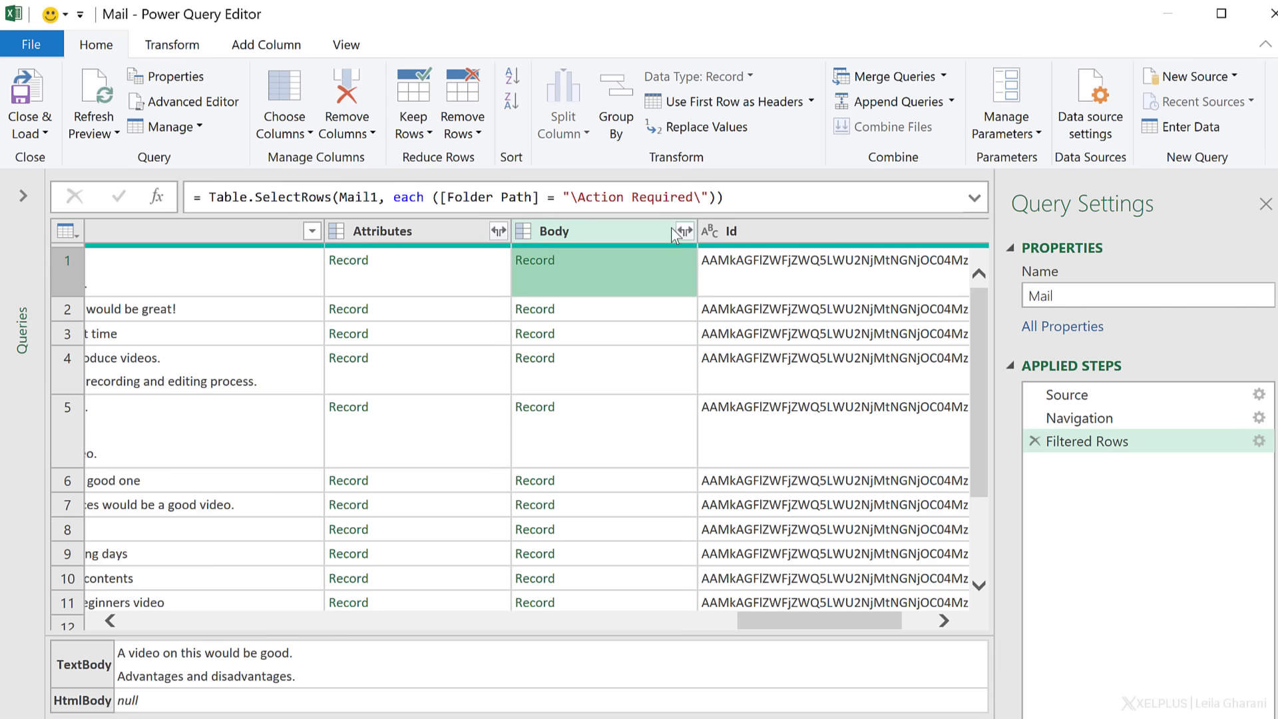
- Expand Body into only the TextBody field, without the original column-name prefix
{"action": "left_click", "coordinate": [684, 231]}
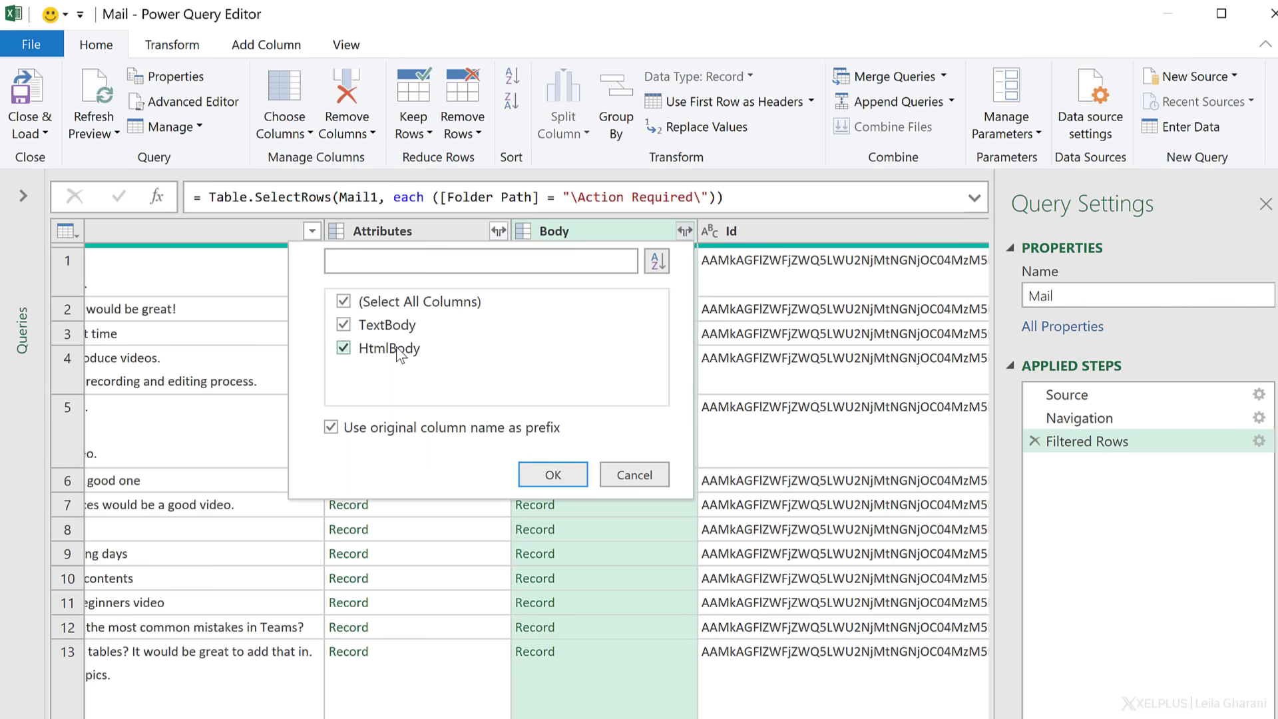
{"action": "left_click", "coordinate": [343, 303]}
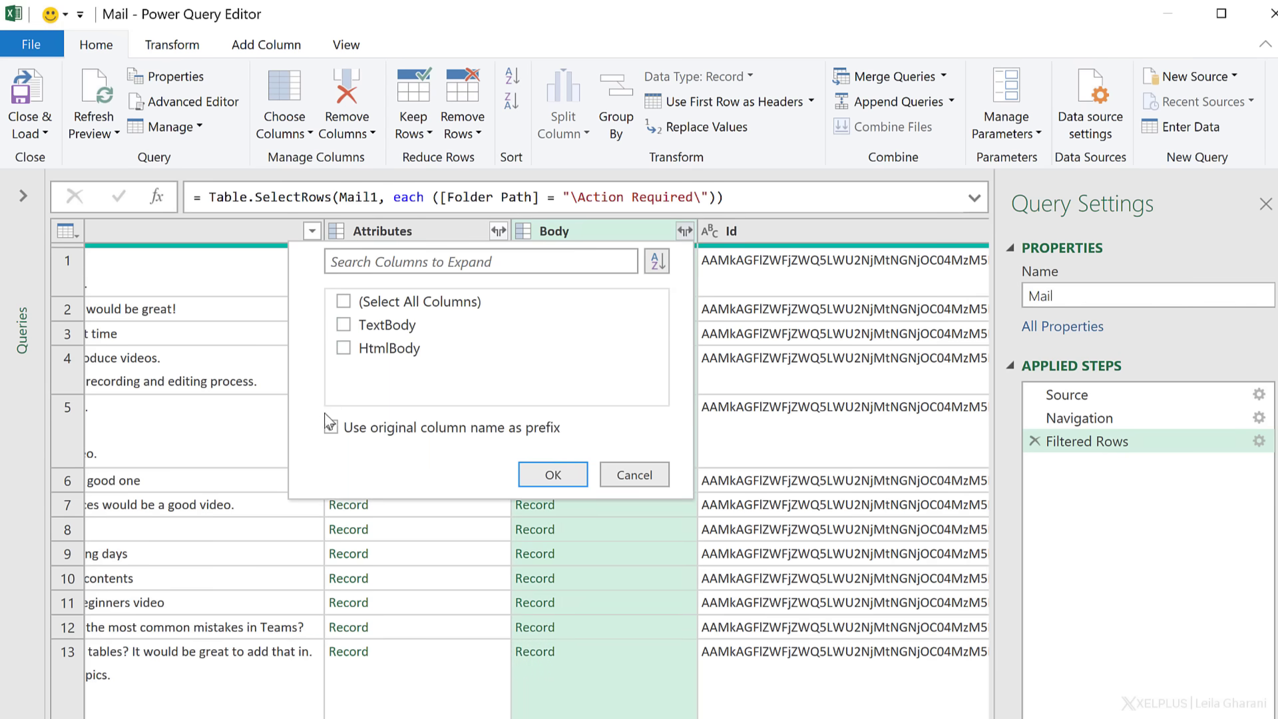
{"action": "left_click", "coordinate": [330, 426]}
{"action": "left_click", "coordinate": [345, 325]}
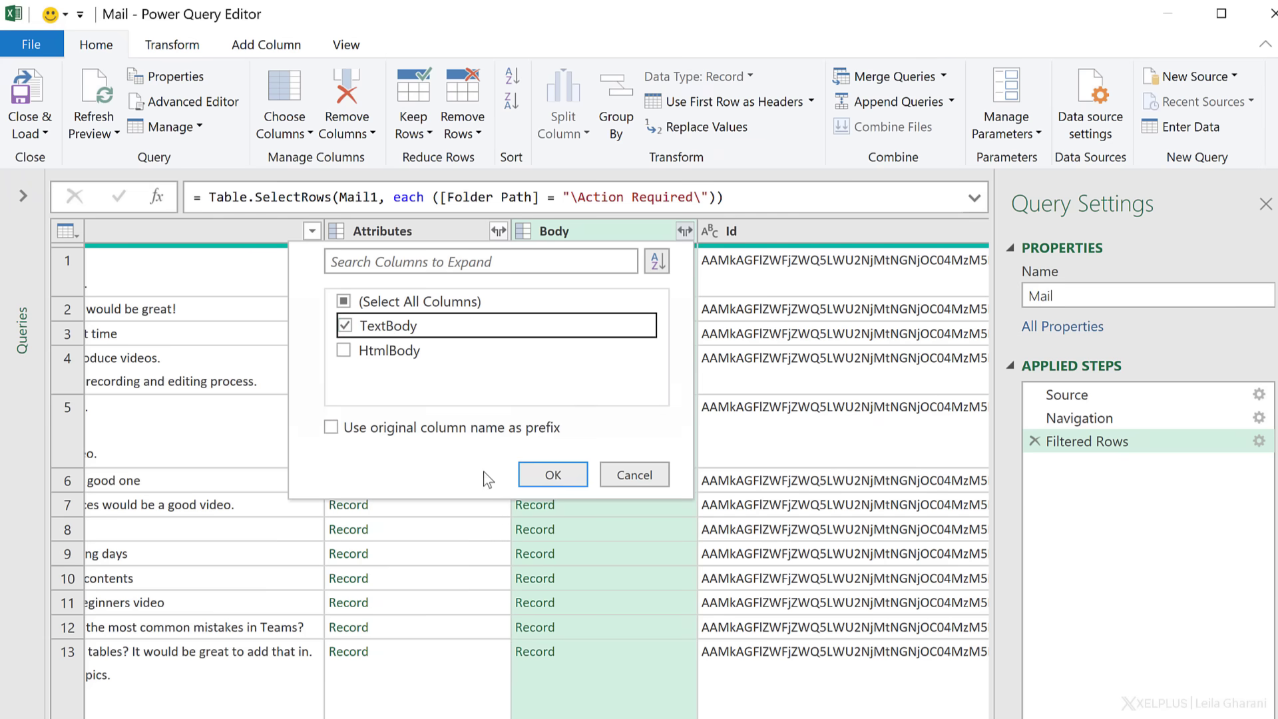
{"action": "left_click", "coordinate": [553, 474]}
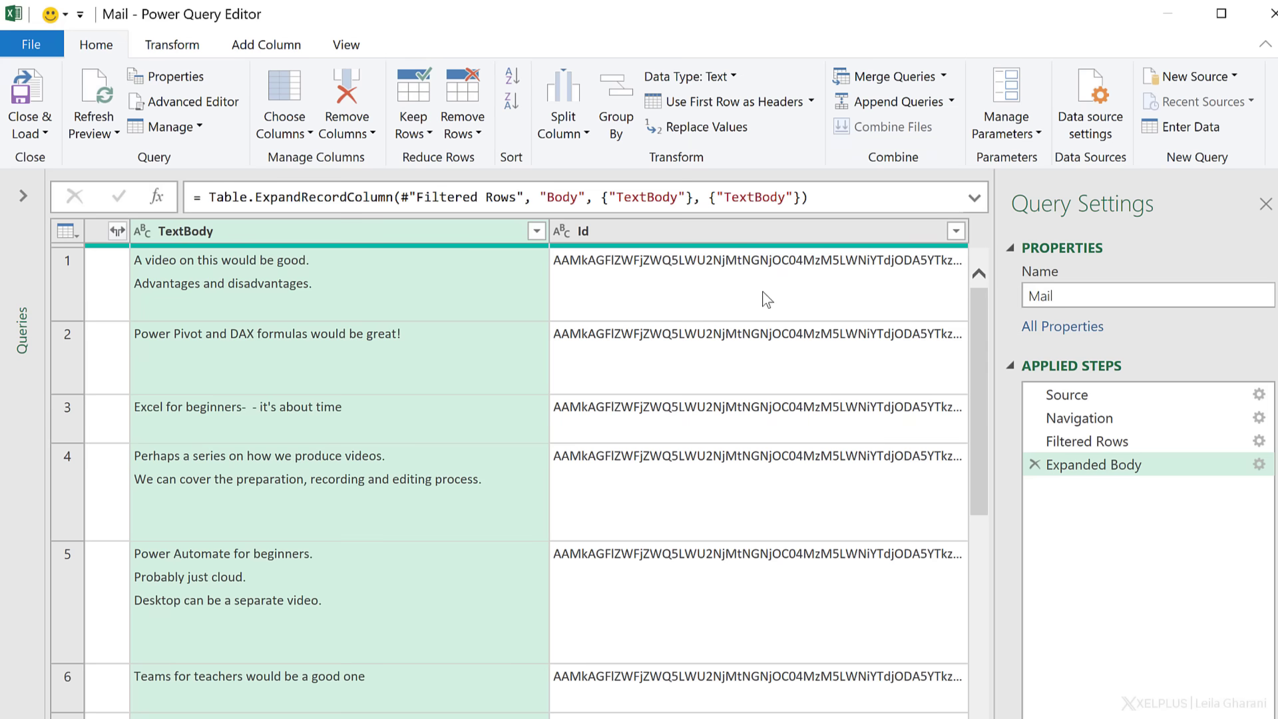
- Expand the Sender column to only its Name field
{"action": "left_click", "coordinate": [761, 293]}
{"action": "left_click_drag", "start_coordinate": [816, 622], "coordinate": [152, 626]}
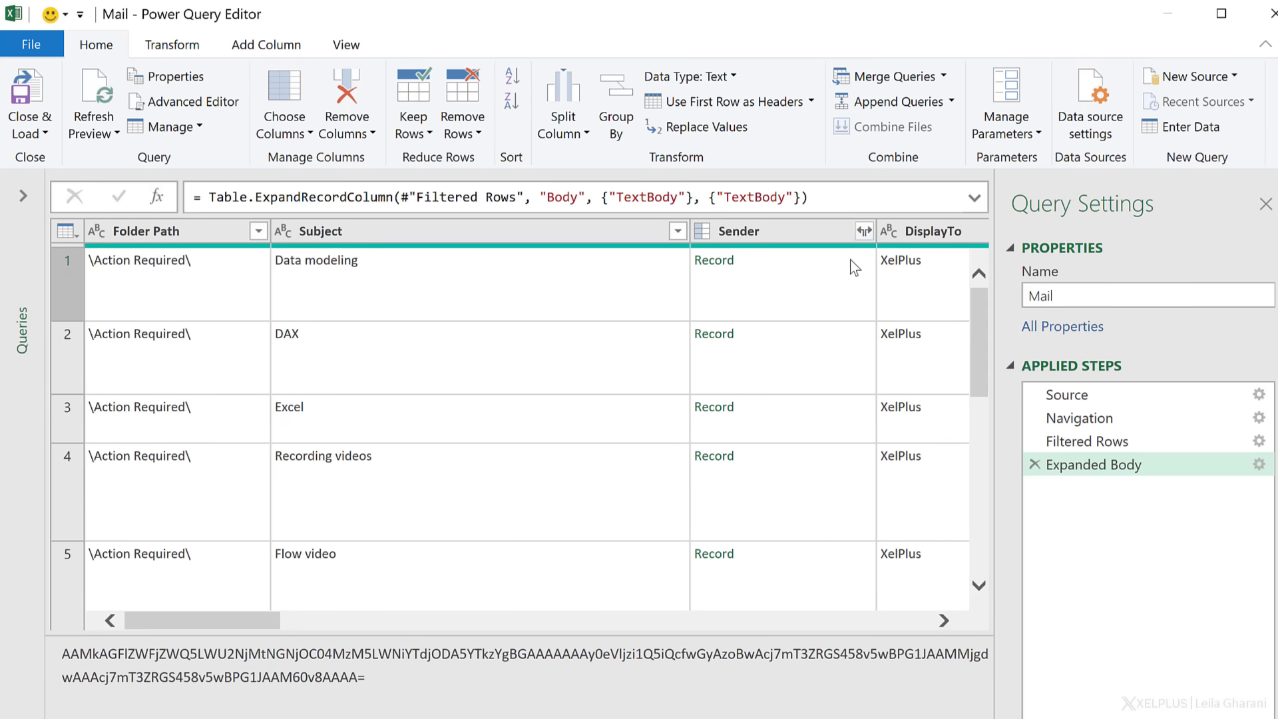
{"action": "left_click", "coordinate": [863, 231]}
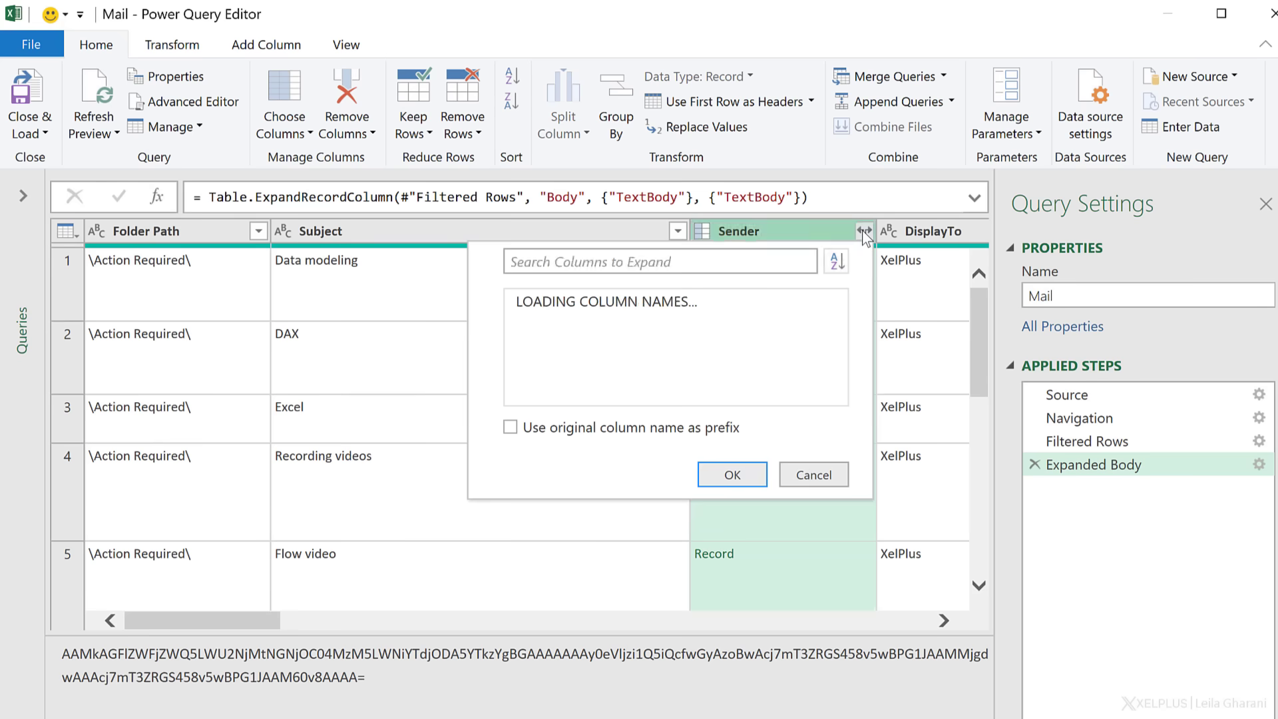
{"action": "left_click", "coordinate": [523, 300]}
{"action": "left_click", "coordinate": [523, 325]}
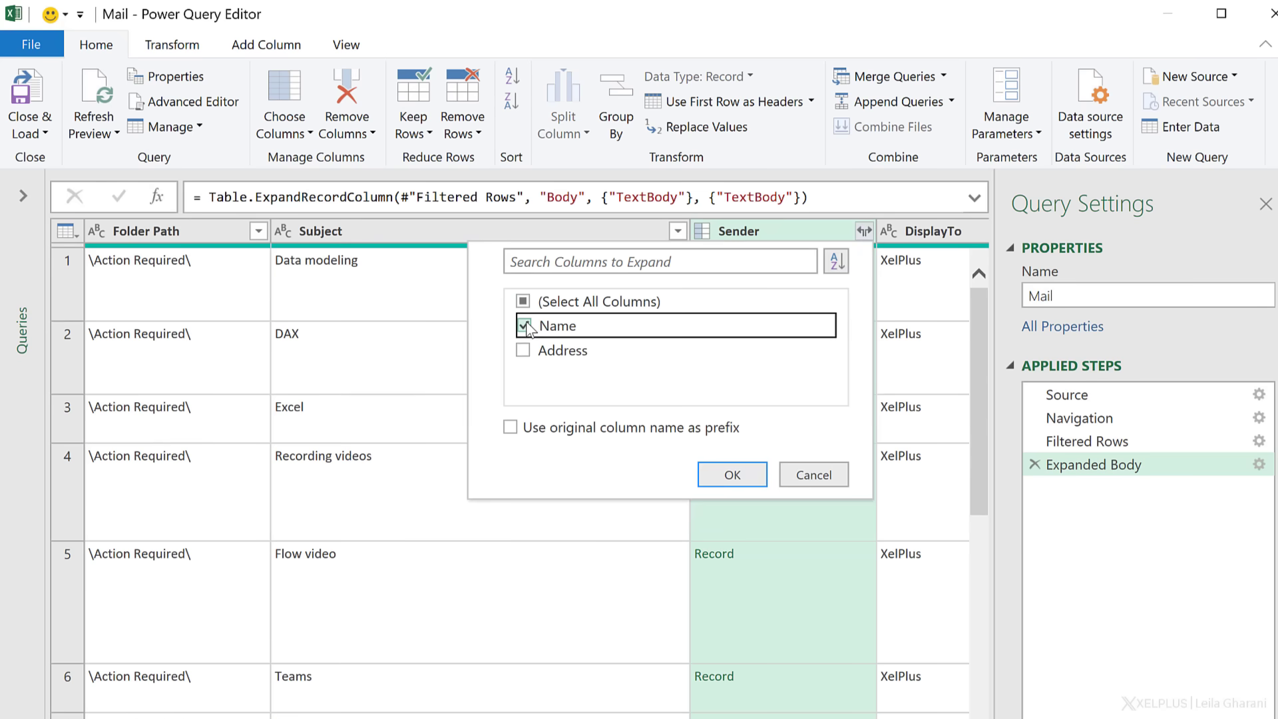
{"action": "left_click", "coordinate": [711, 475]}
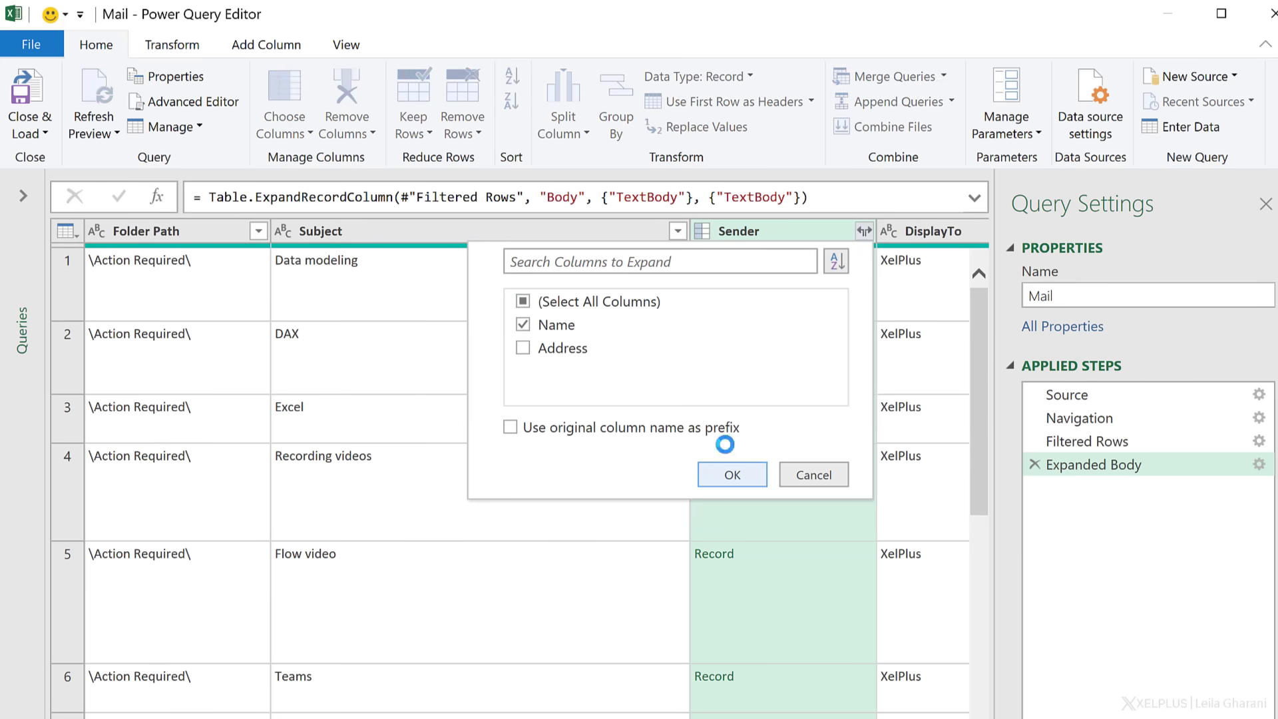
{"action": "left_click", "coordinate": [331, 293]}
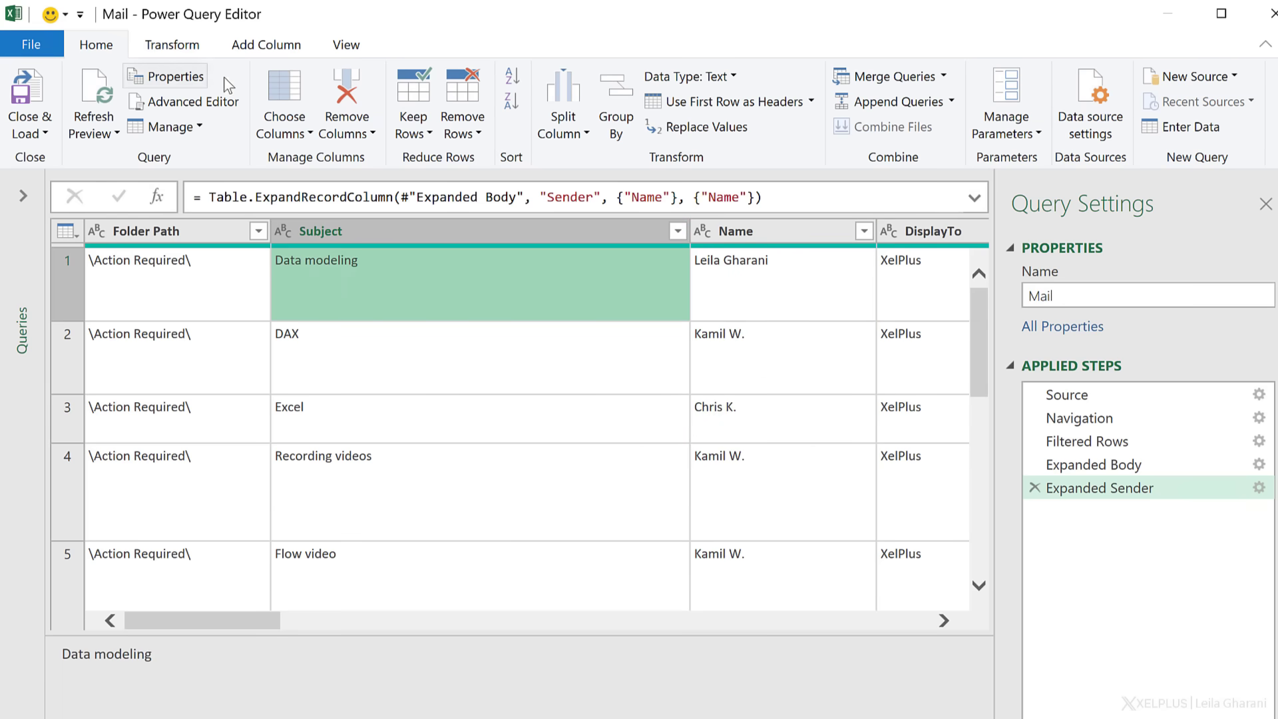
- Keep only the Subject, Name and TextBody columns using Choose Columns
{"action": "left_click", "coordinate": [290, 105]}
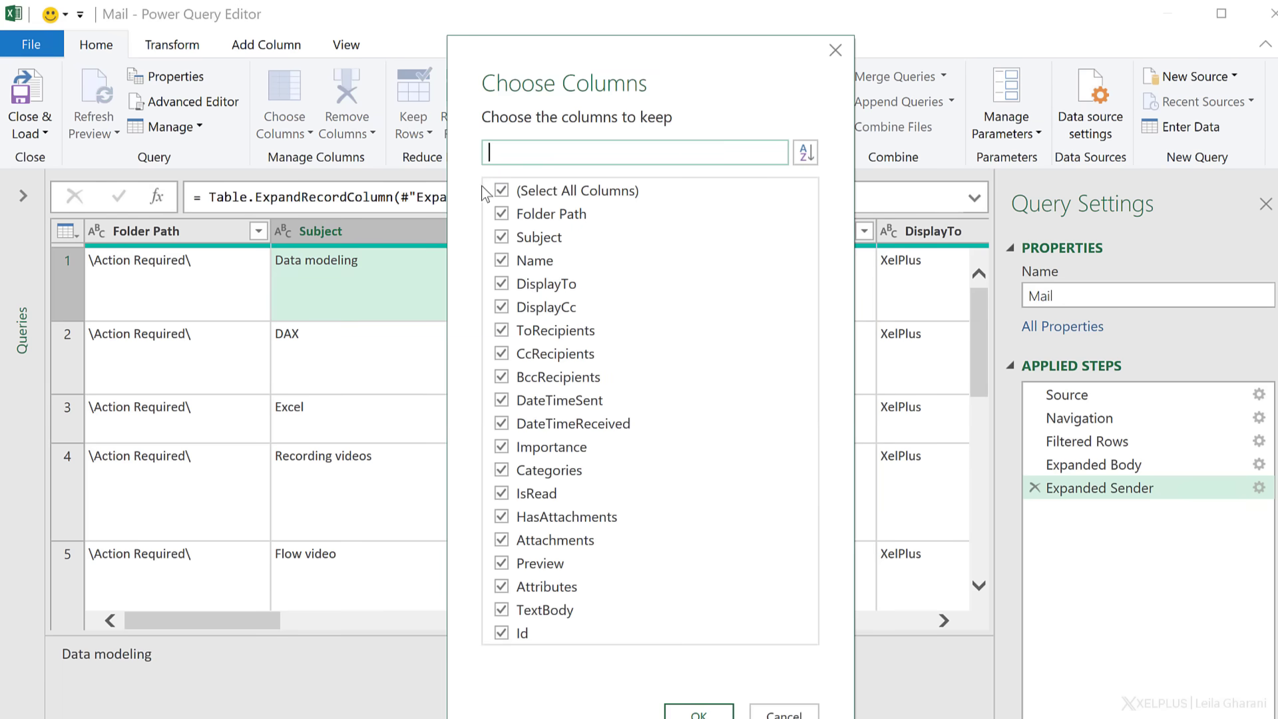
{"action": "left_click", "coordinate": [502, 190]}
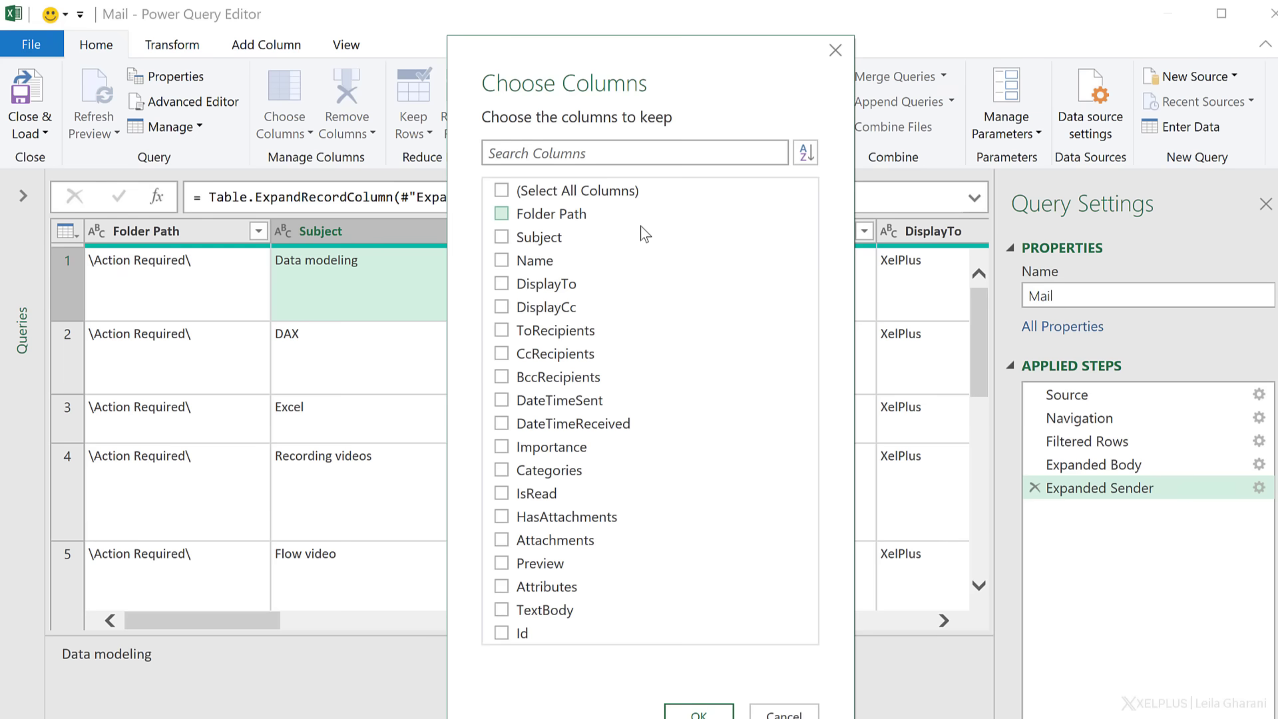
{"action": "left_click", "coordinate": [503, 238]}
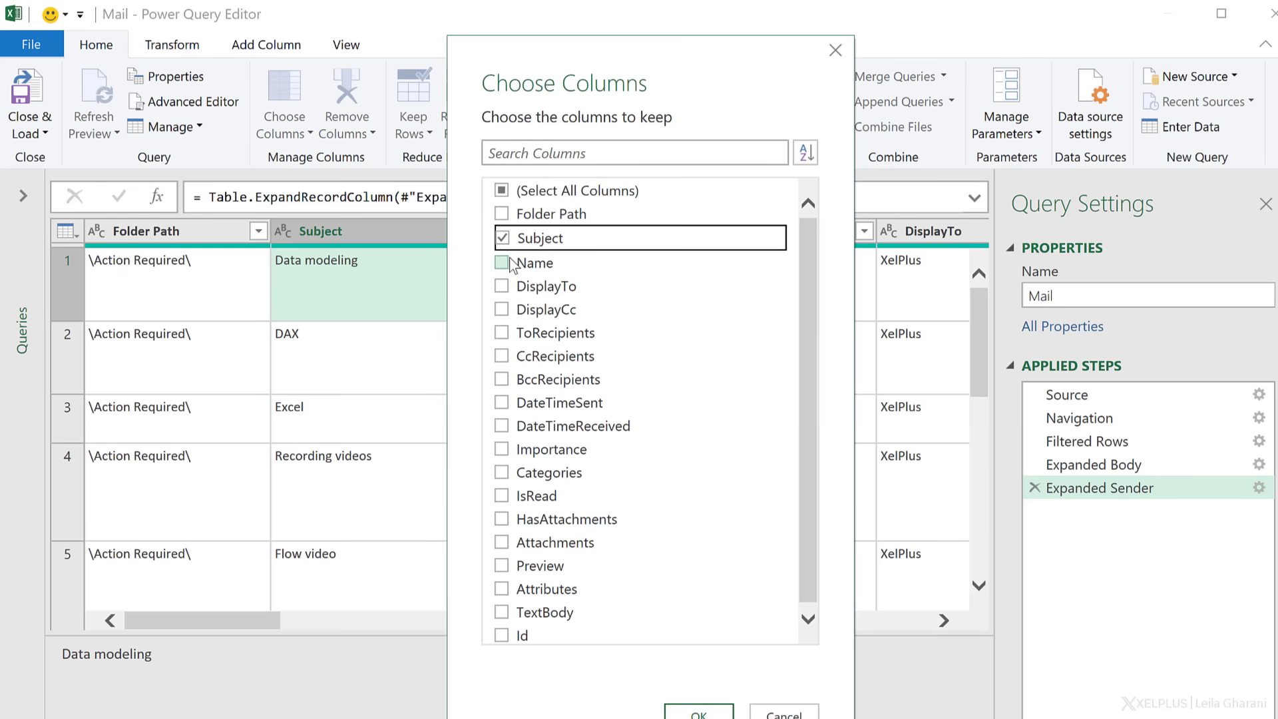
{"action": "left_click", "coordinate": [502, 262]}
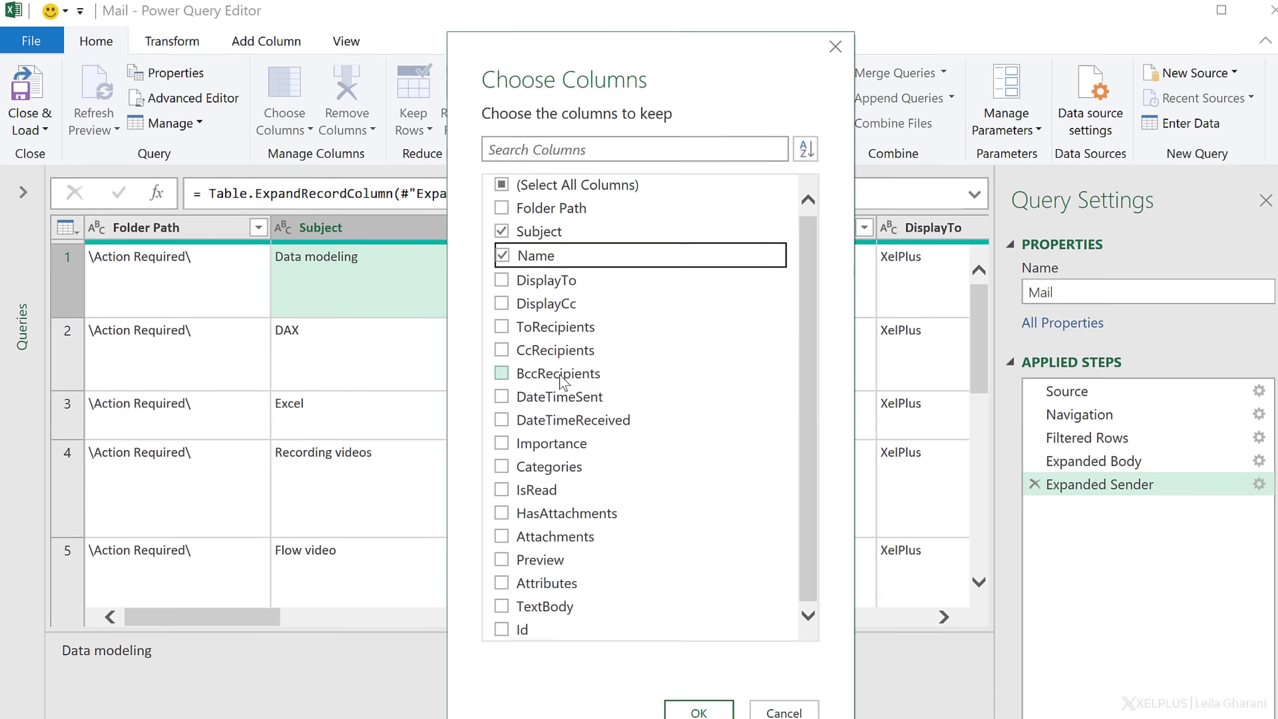
{"action": "left_click", "coordinate": [504, 595]}
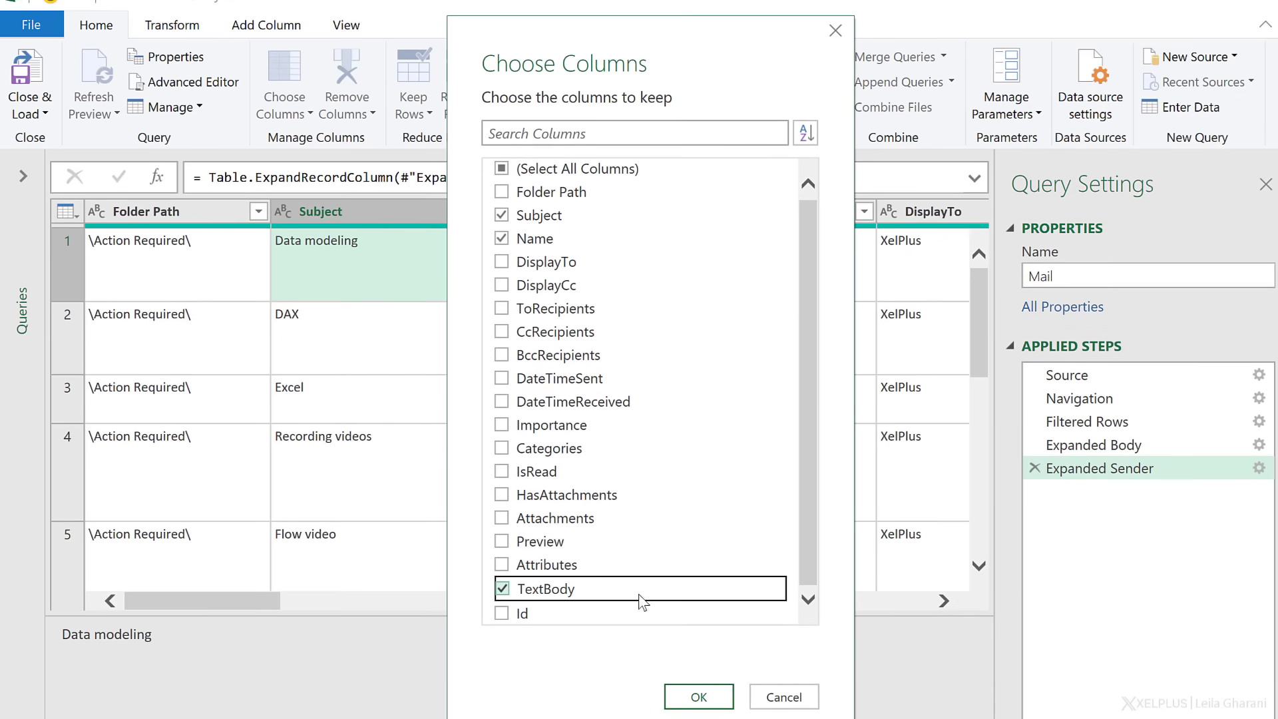
{"action": "left_click", "coordinate": [721, 700]}
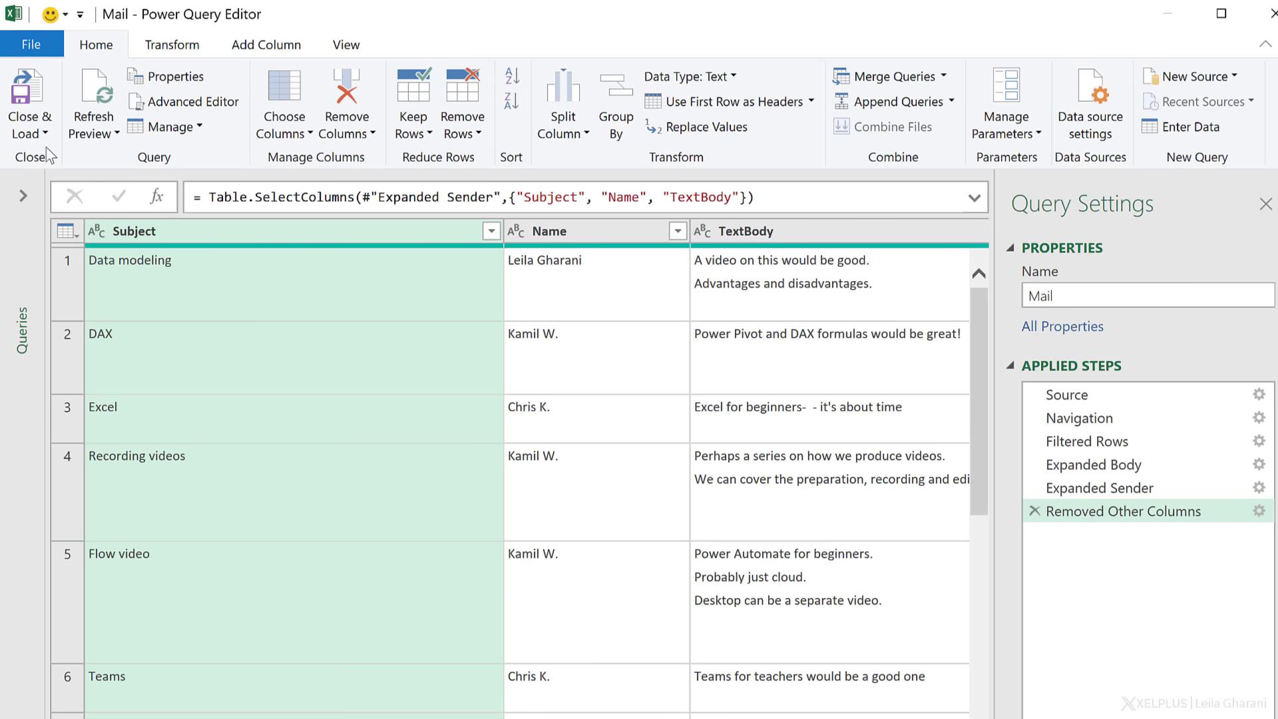
- Close & Load the query into a new Excel table and review the body text in C3
{"action": "left_click", "coordinate": [27, 100]}
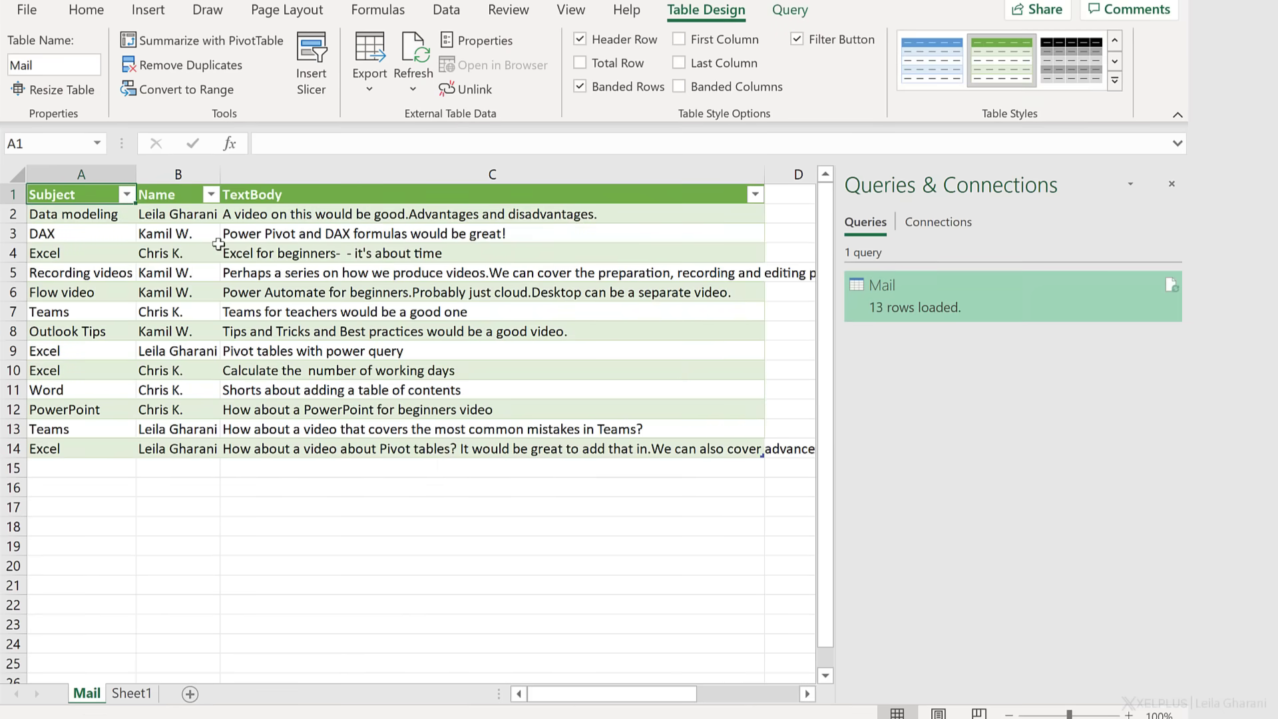
{"action": "left_click", "coordinate": [346, 233]}
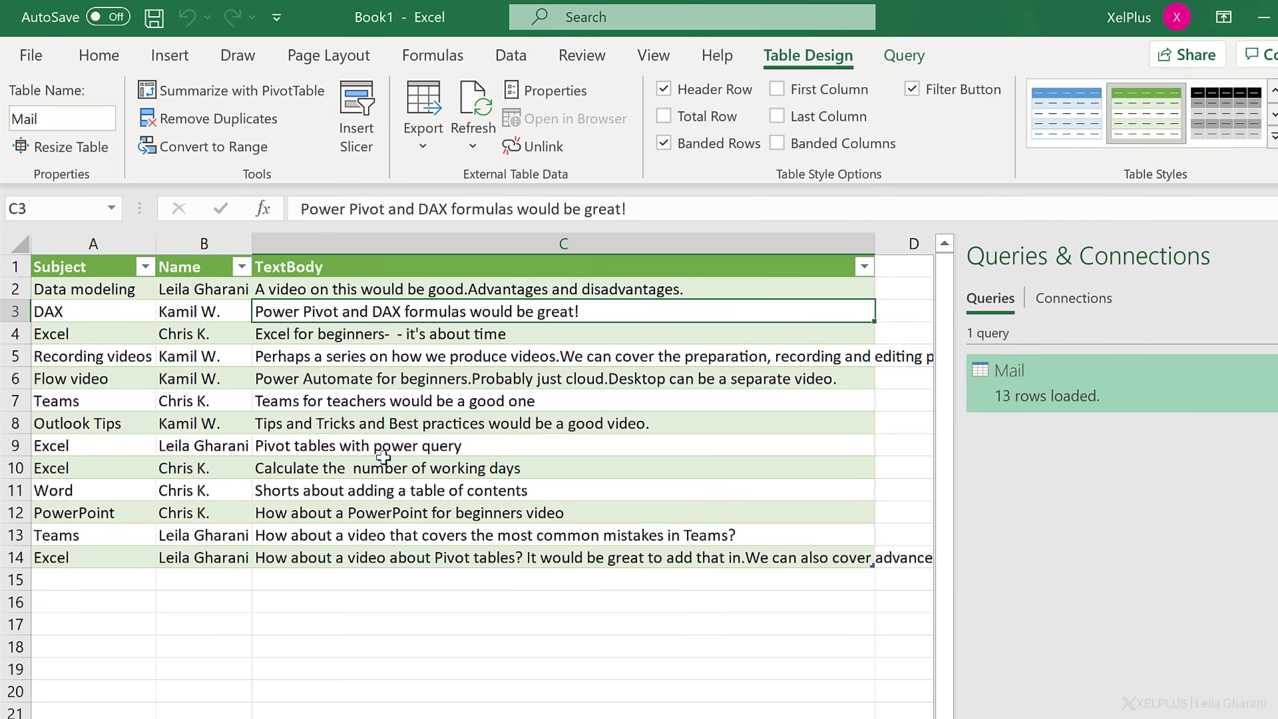
{"action": "left_click", "coordinate": [921, 316]}
{"action": "left_click", "coordinate": [444, 317]}
- In Outlook, drag the 'Don't forget to record' email from the Inbox into Action Required, then view that folder
{"action": "key", "text": "alt+Tab"}
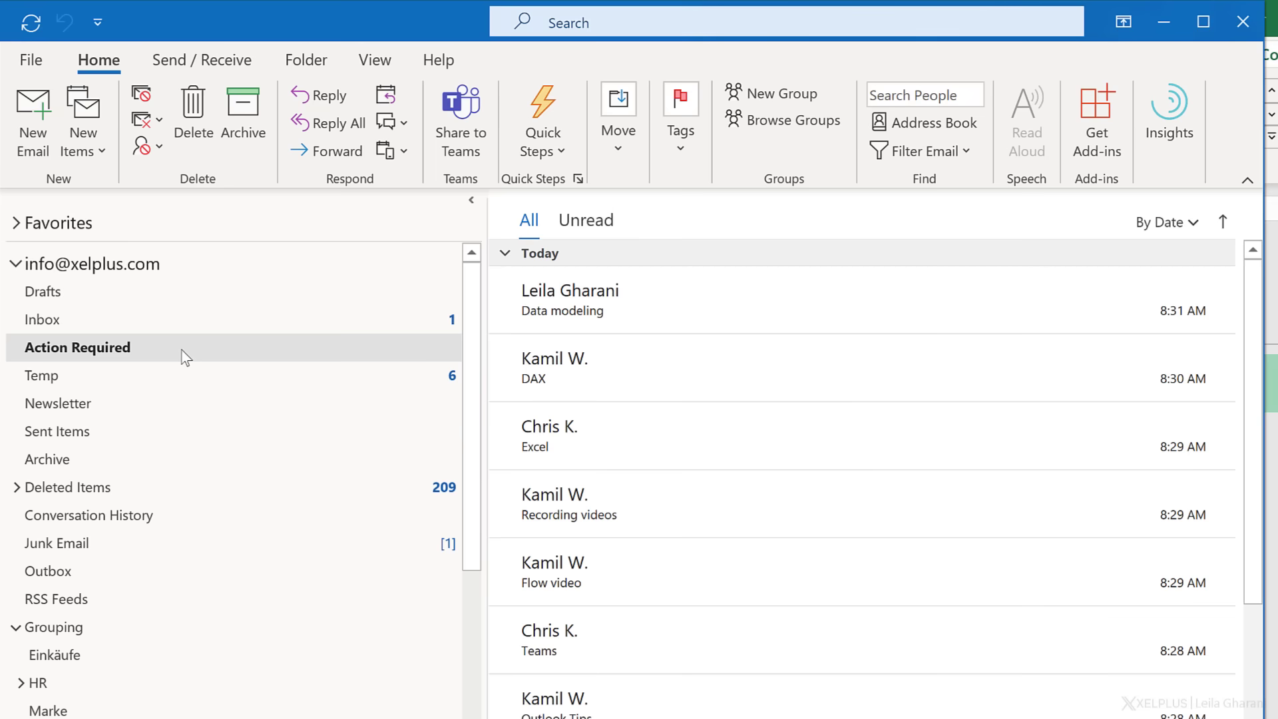
{"action": "left_click", "coordinate": [97, 317]}
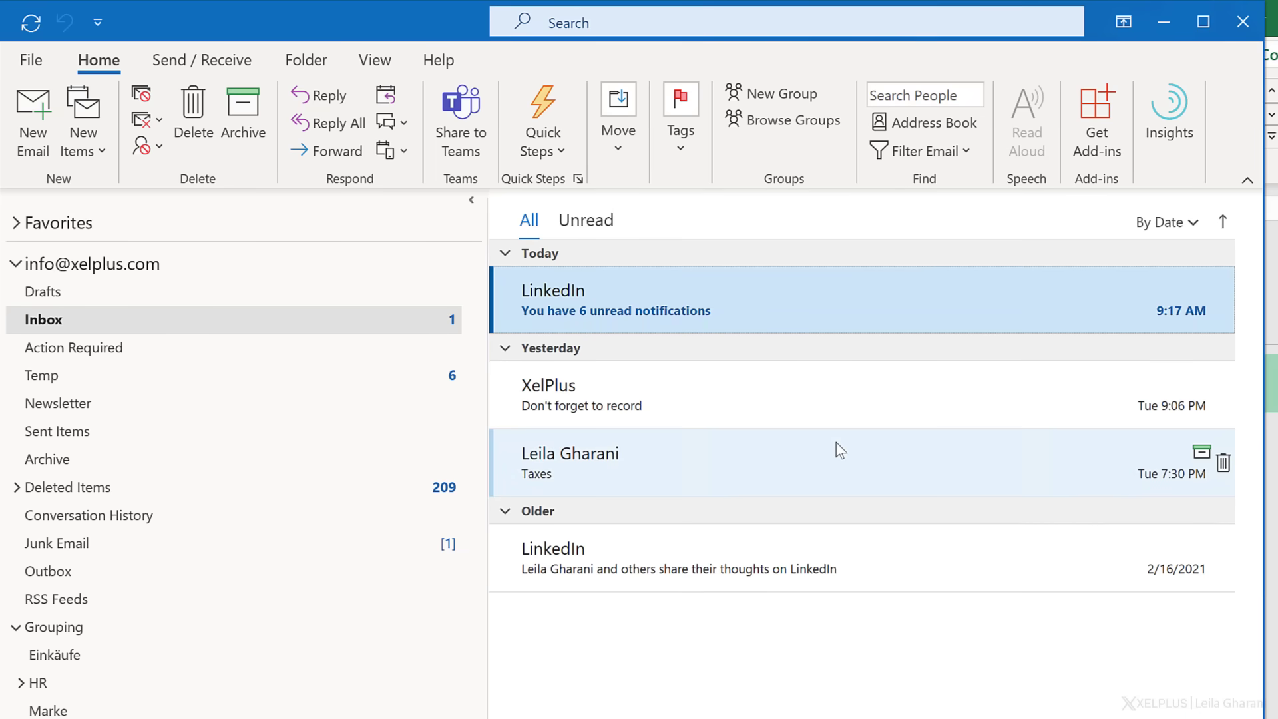
{"action": "left_click", "coordinate": [613, 402]}
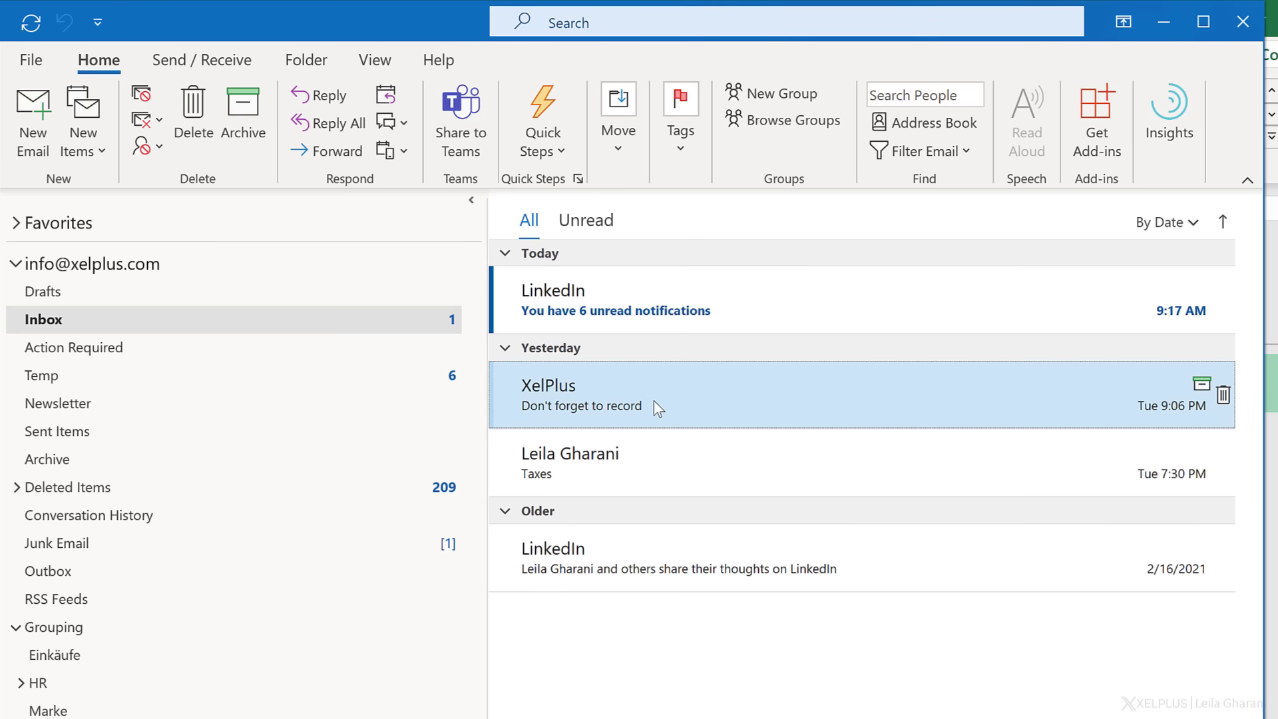
{"action": "left_click_drag", "start_coordinate": [654, 401], "coordinate": [308, 364]}
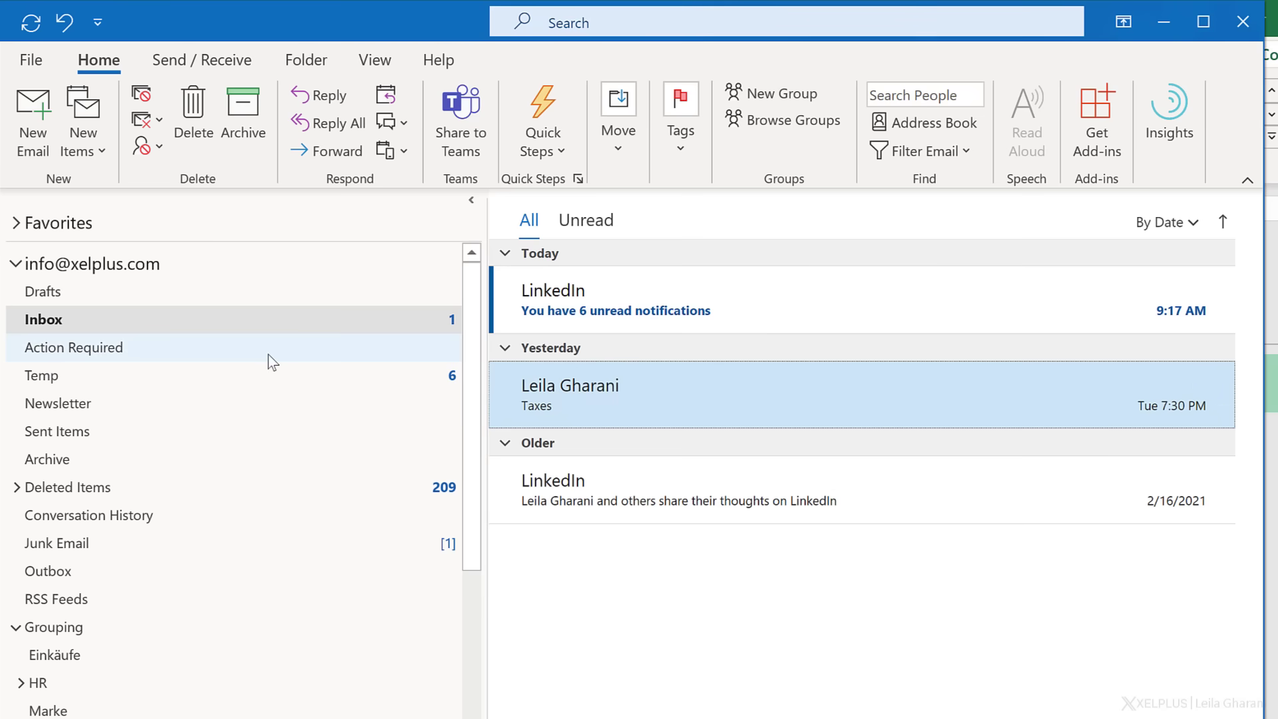
{"action": "left_click", "coordinate": [248, 354]}
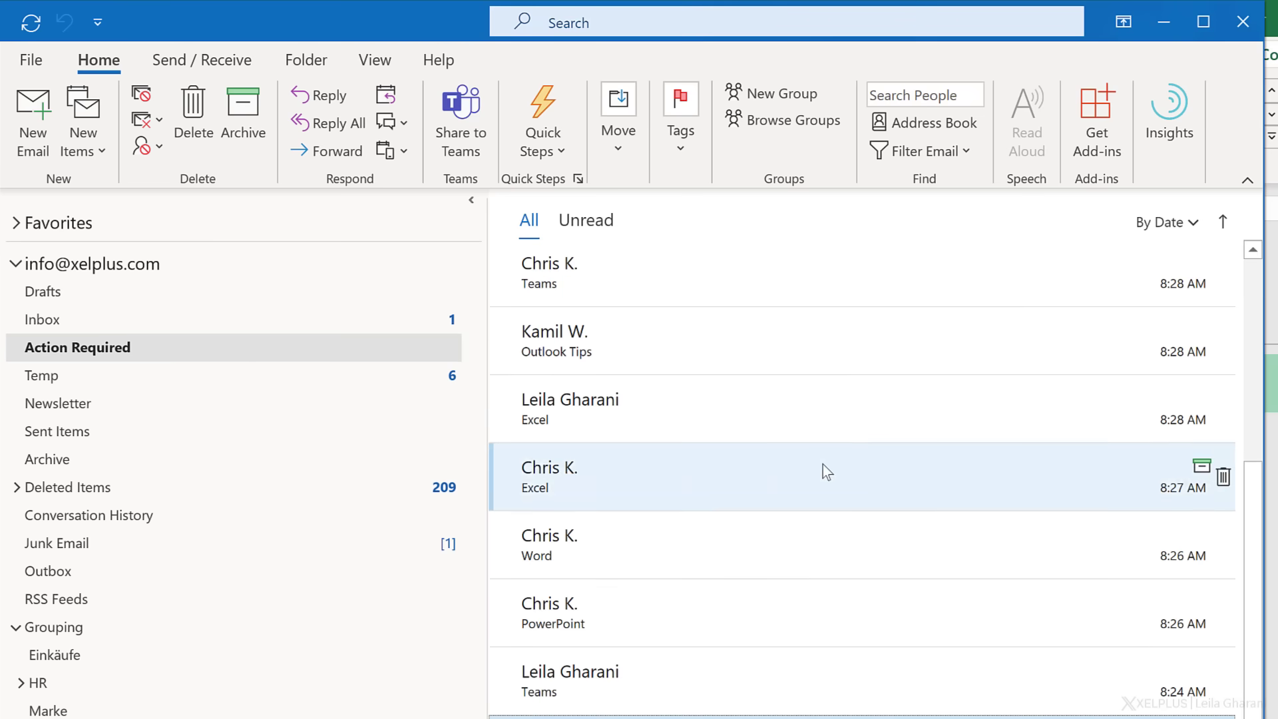
{"action": "scroll", "coordinate": [822, 469], "scroll_direction": "up", "scroll_amount": 5}
{"action": "scroll", "coordinate": [823, 473], "scroll_direction": "down", "scroll_amount": 6}
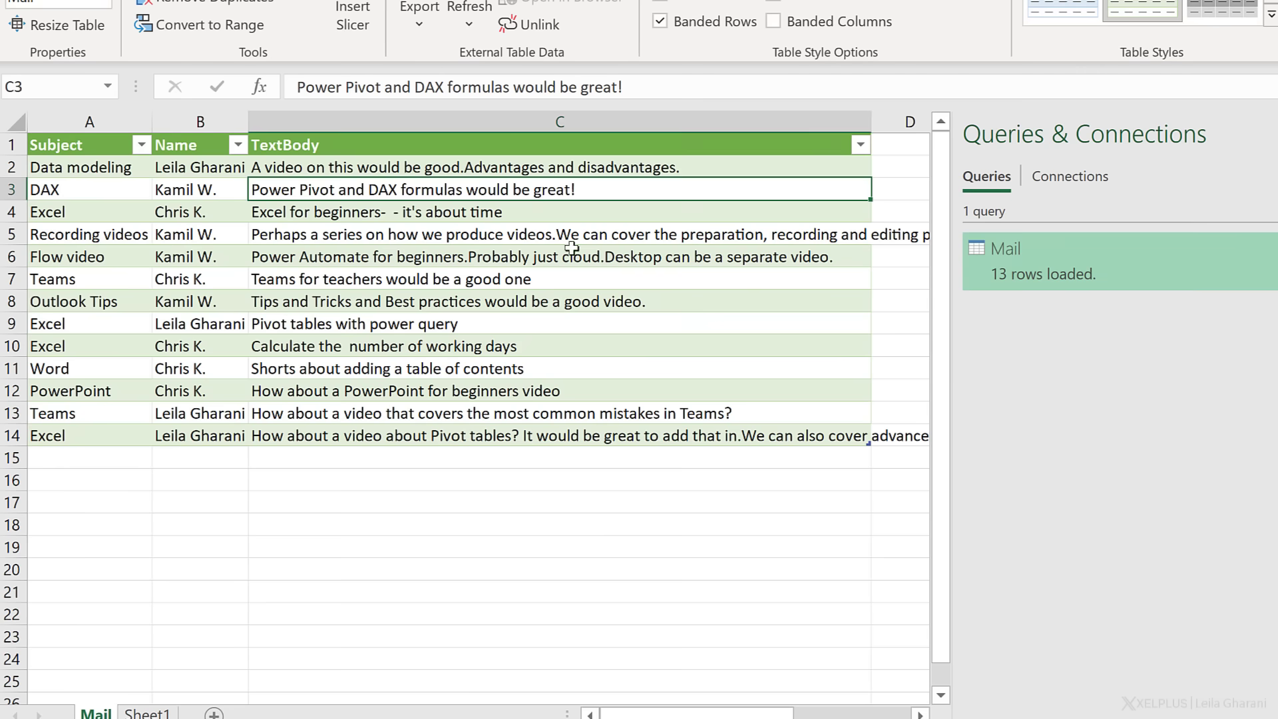
- Refresh the Mail table's query to pull in the newly moved email
{"action": "left_click", "coordinate": [445, 250]}
{"action": "right_click", "coordinate": [445, 250]}
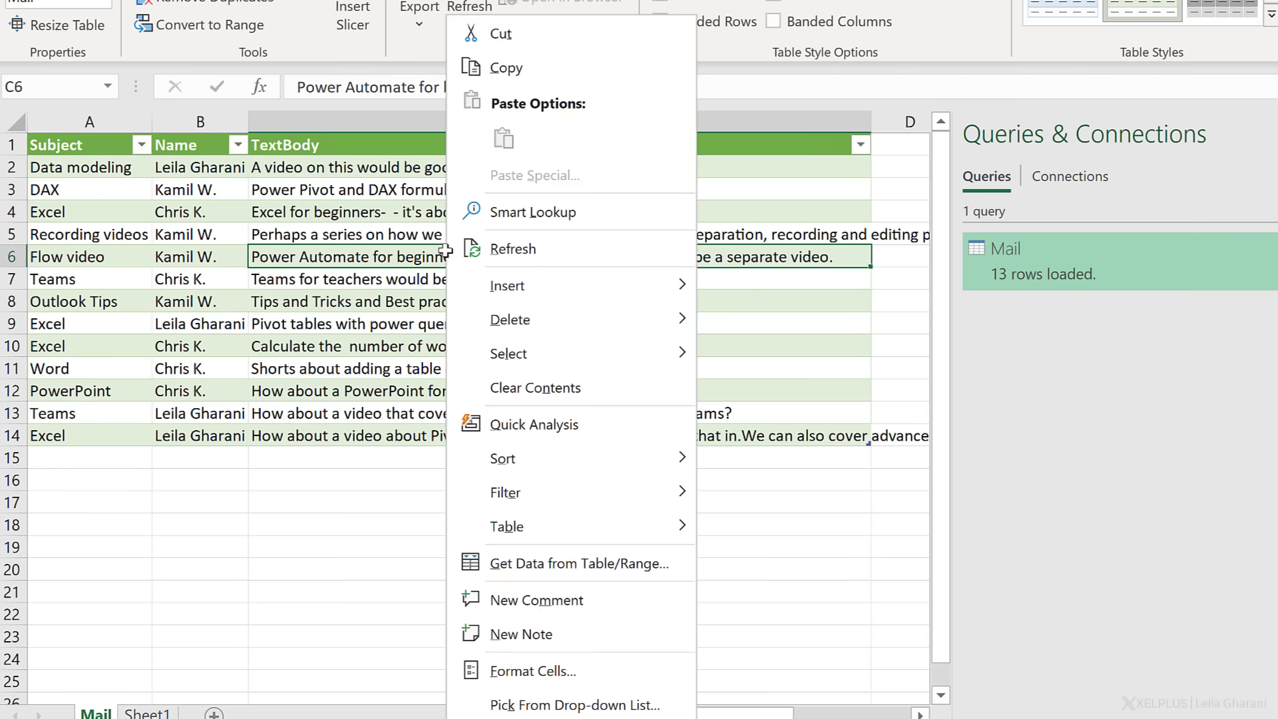
{"action": "left_click", "coordinate": [525, 253]}
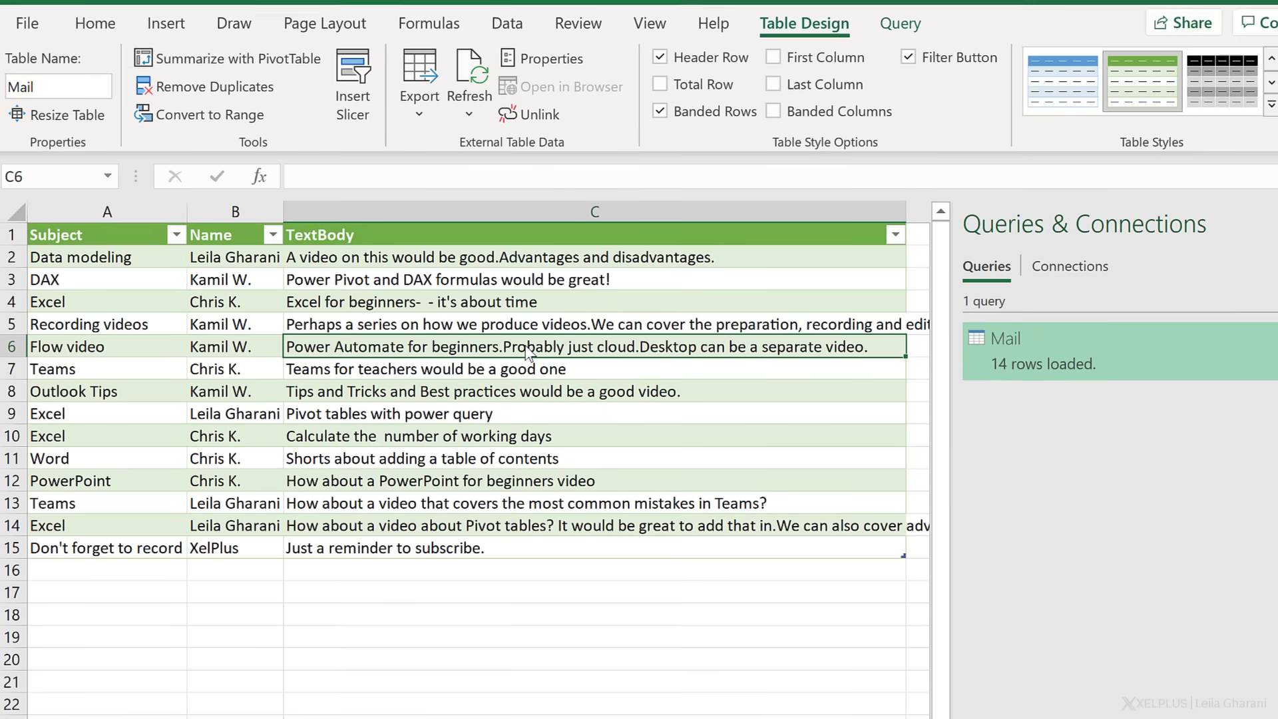
- Check the new row 15's subject, sender name and body text for 'Don't forget to record'
{"action": "left_click", "coordinate": [371, 547]}
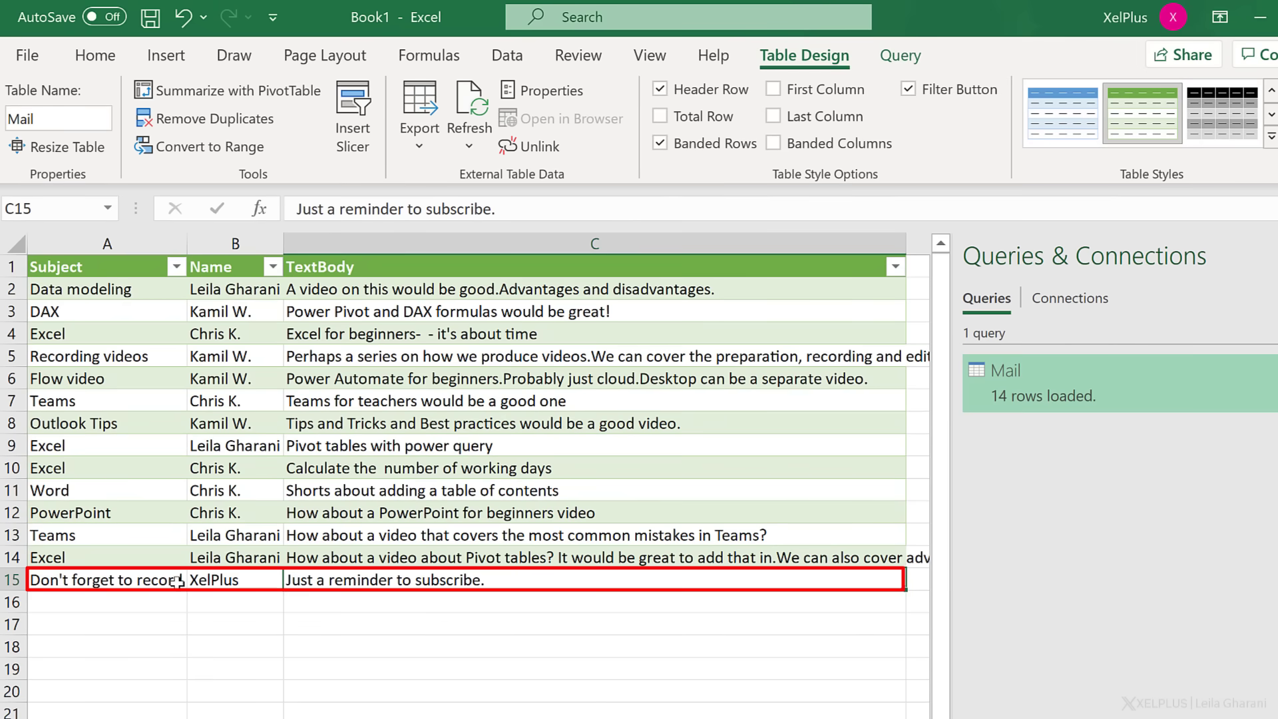
{"action": "left_click", "coordinate": [177, 579]}
{"action": "left_click", "coordinate": [216, 577]}
{"action": "left_click", "coordinate": [370, 577]}
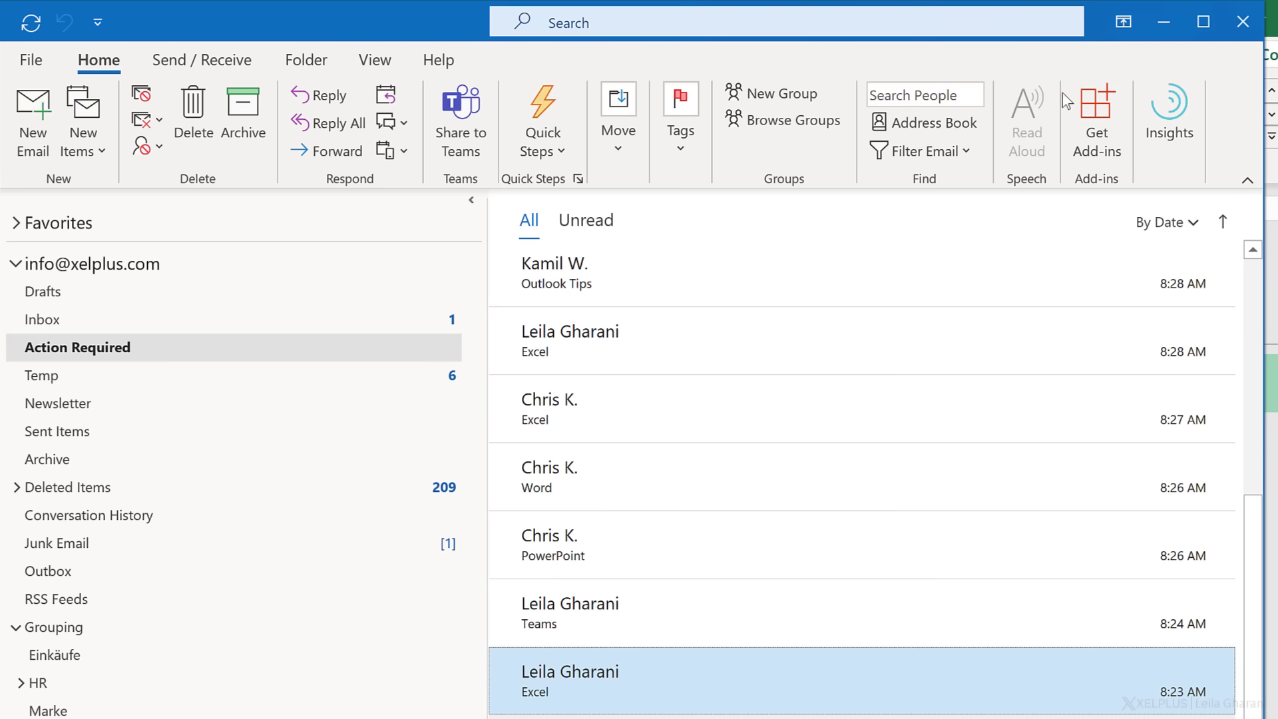
- Minimize Outlook to bring the refreshed 14-row Mail table back into view
{"action": "left_click", "coordinate": [1165, 22]}
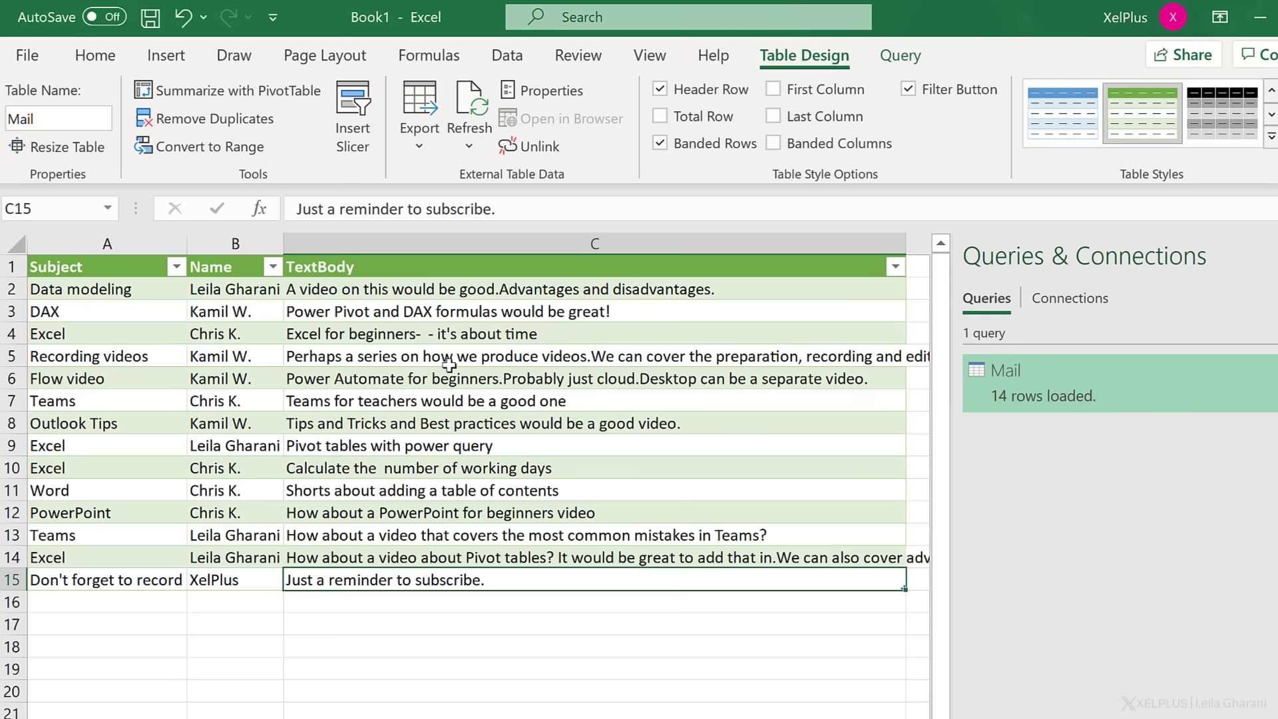